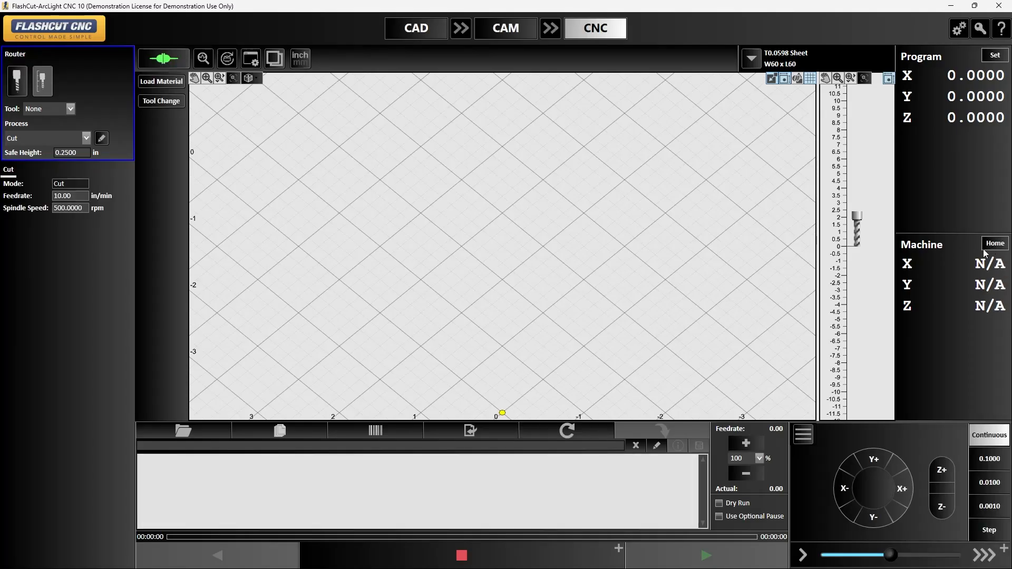
Home the machine axes
left_click(990, 250)
left_click(970, 256)
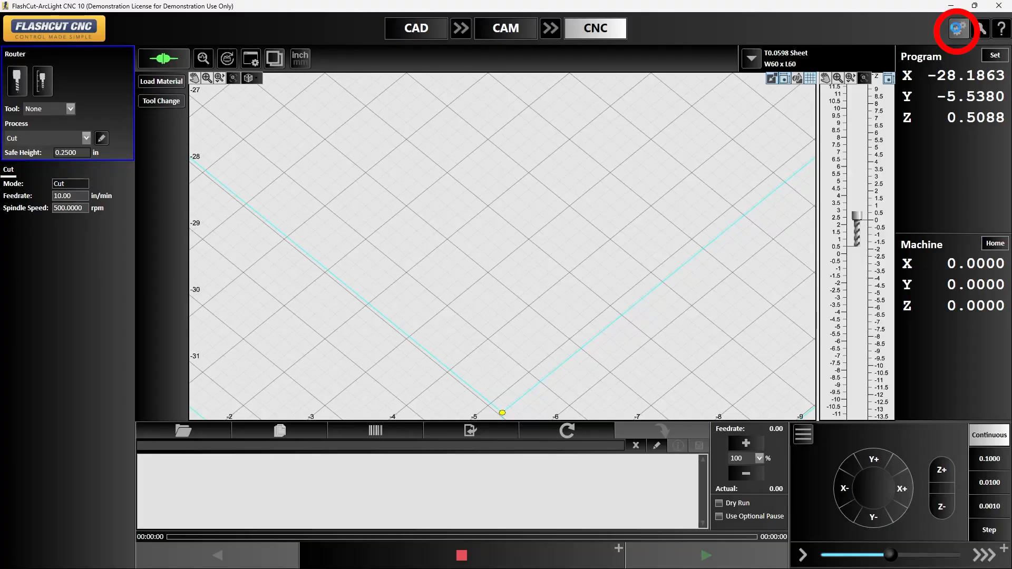
Check which machine setup files are available to load in the settings, without loading one
left_click(957, 27)
left_click(839, 71)
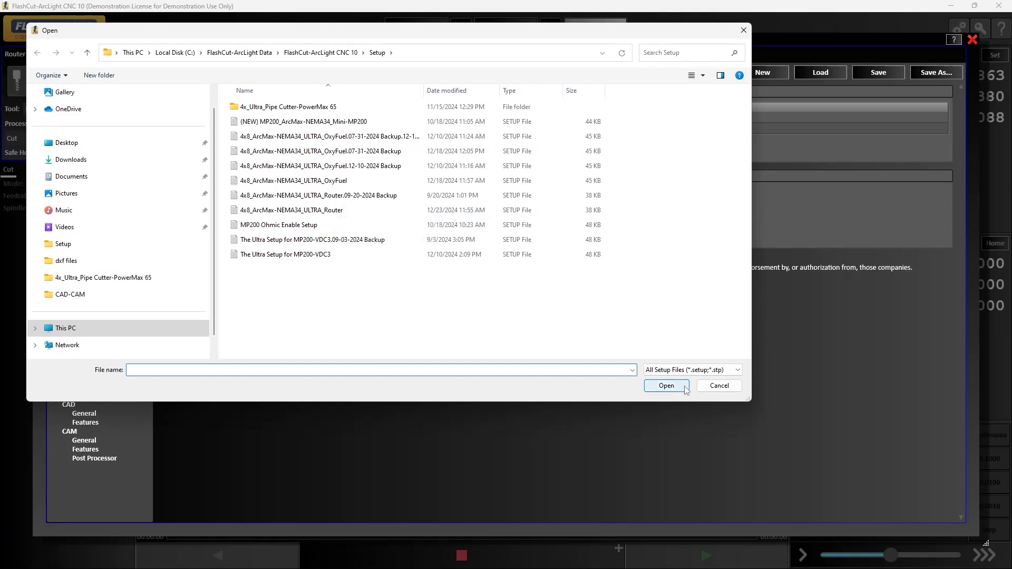
left_click(718, 387)
left_click(972, 40)
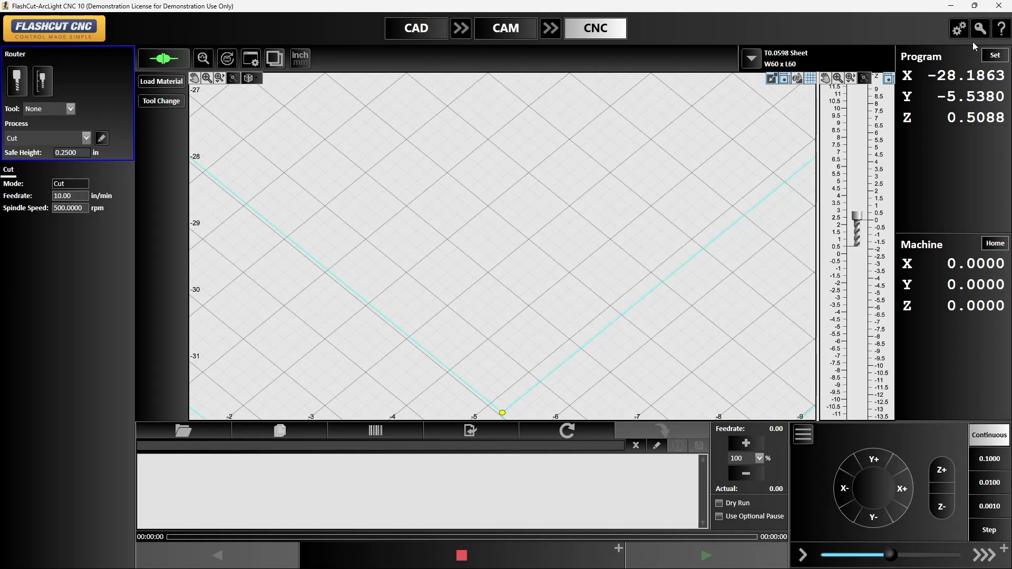
Create a new 3D Part document in the CAD workspace
left_click(419, 30)
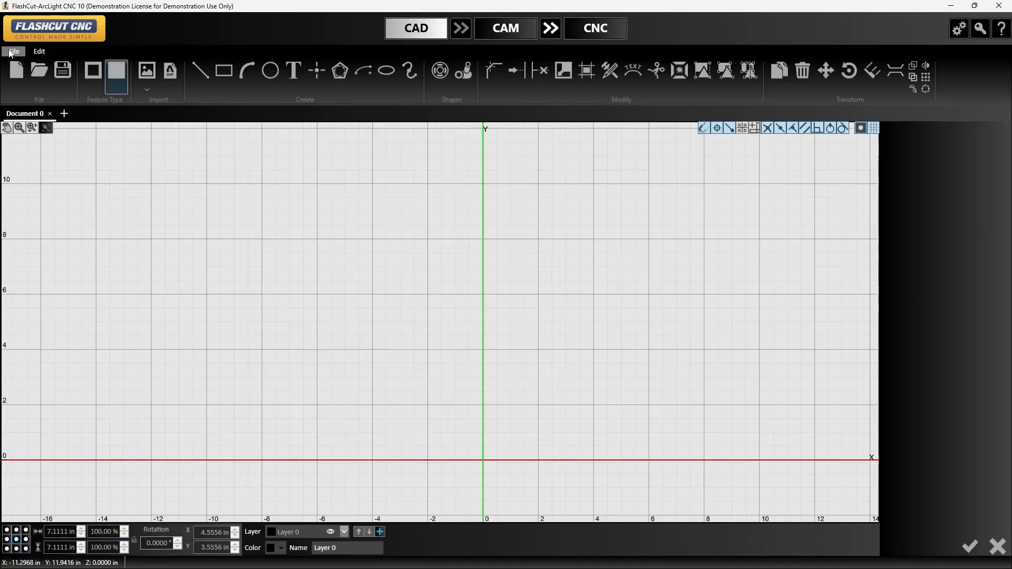
left_click(14, 51)
left_click(21, 64)
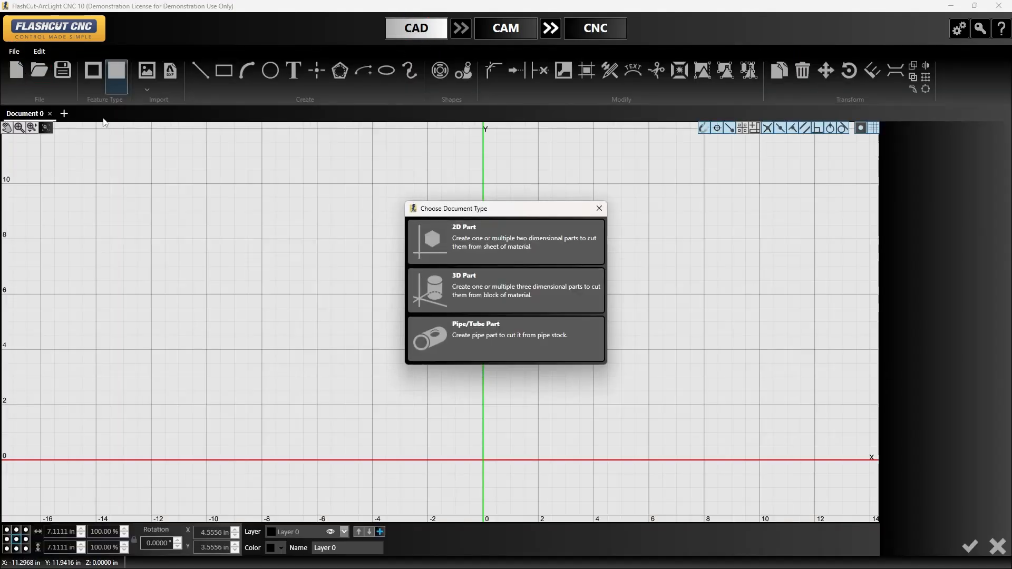
left_click(437, 294)
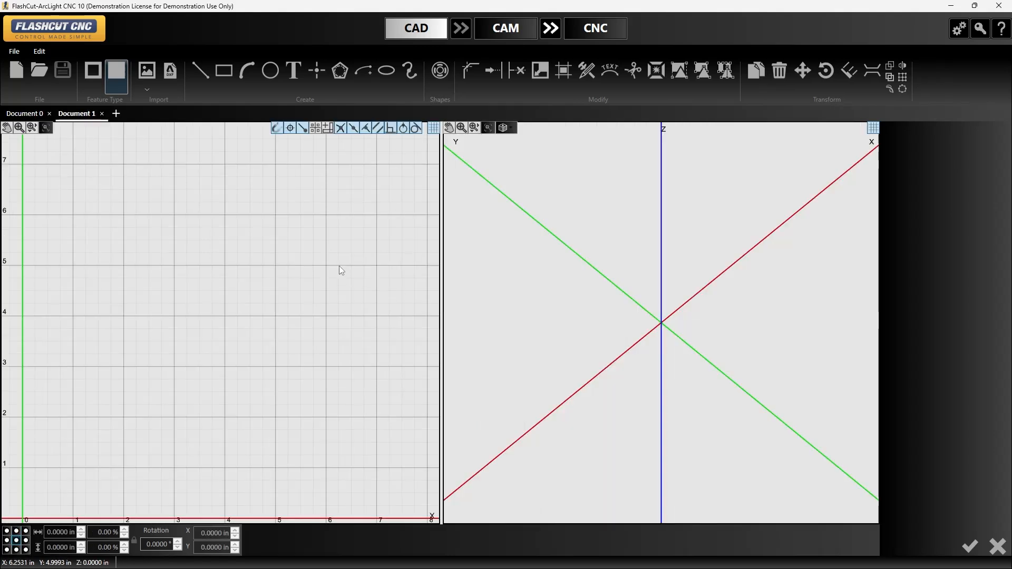
Import the "arclight shield" image from the Desktop as a silhouette, keeping the default scale and tracing parameters
left_click(148, 86)
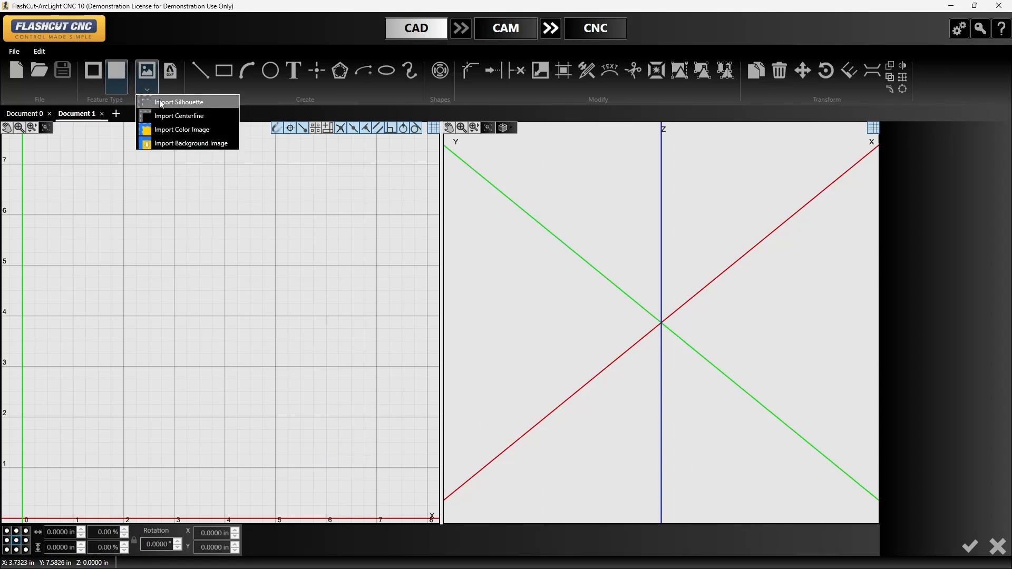
left_click(162, 102)
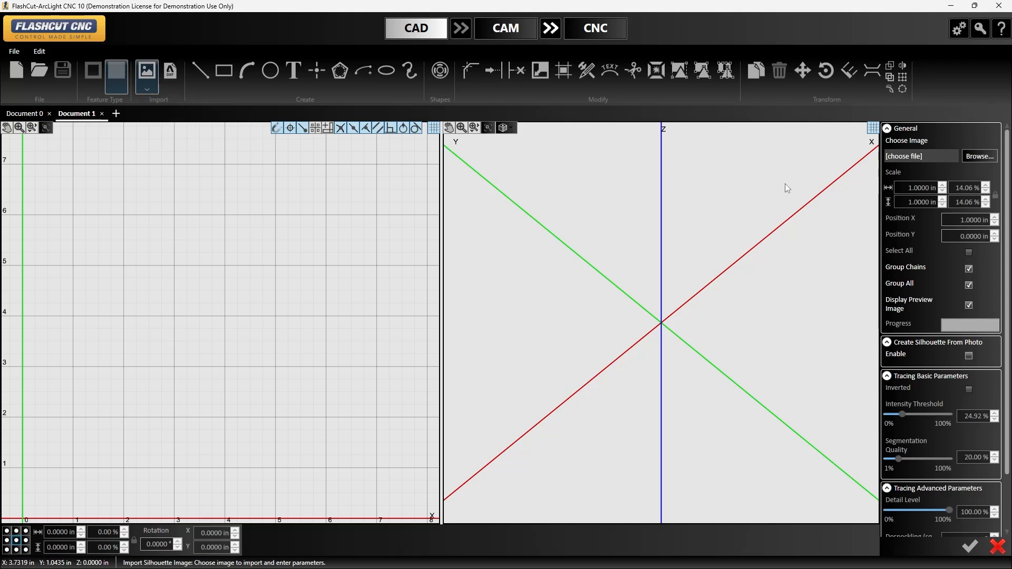
left_click(975, 157)
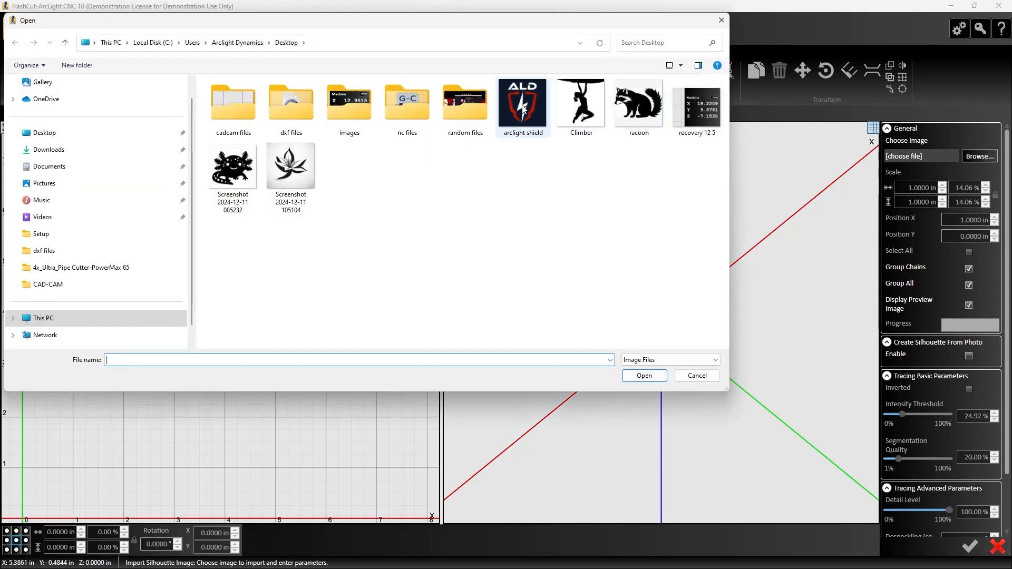
left_click(523, 109)
left_click(647, 376)
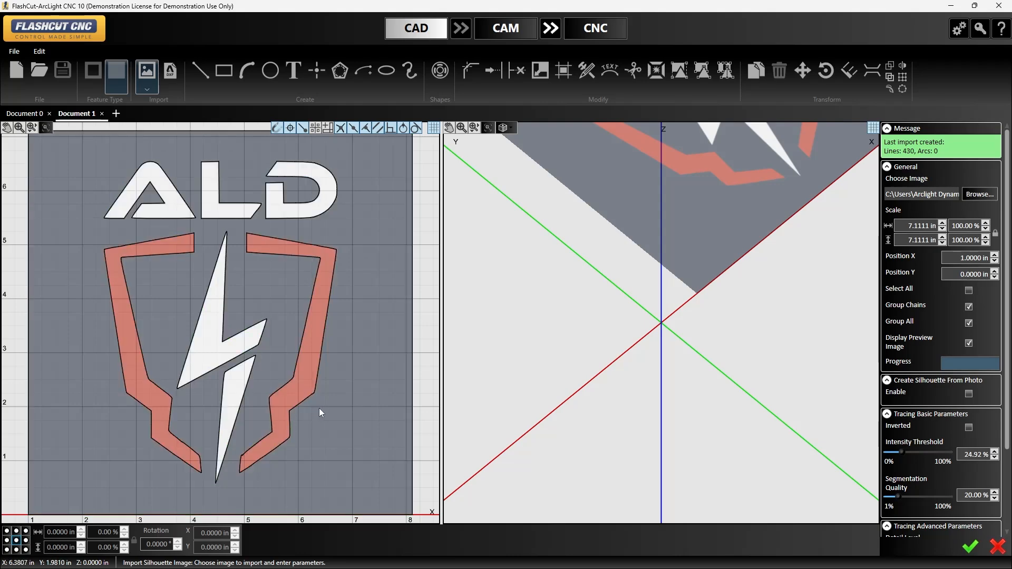
scroll(327, 402, "down", 2)
left_click(970, 546)
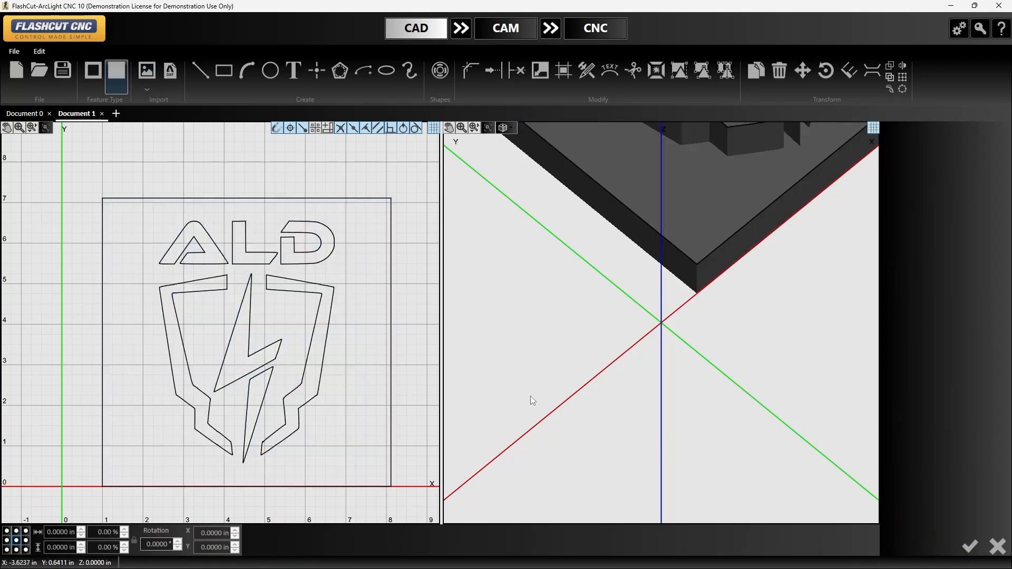
Offset the top face of the square base block to 1.6 in in the 3D view
scroll(544, 383, "down", 4)
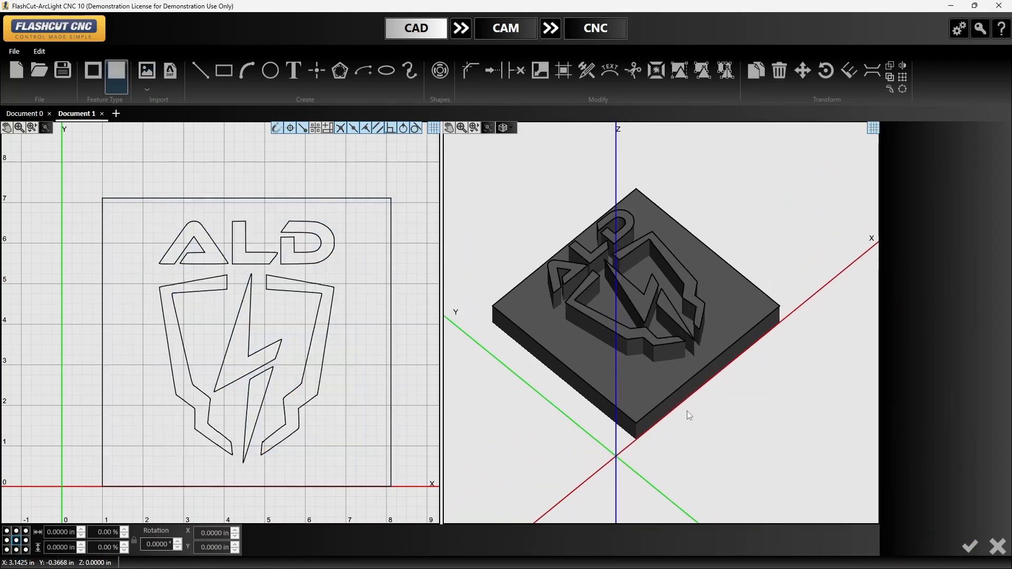
scroll(659, 346, "up", 3)
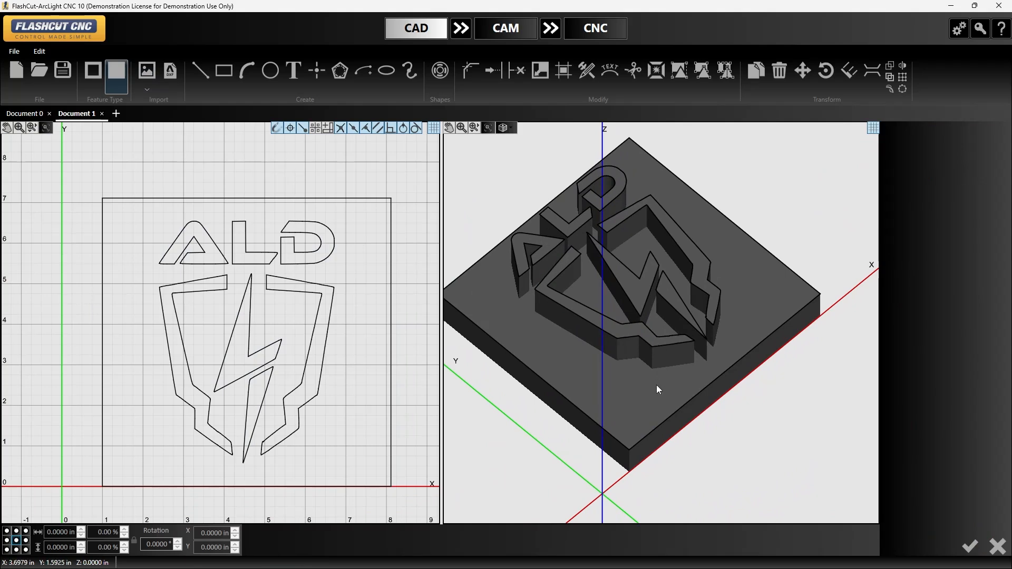
left_click(672, 421)
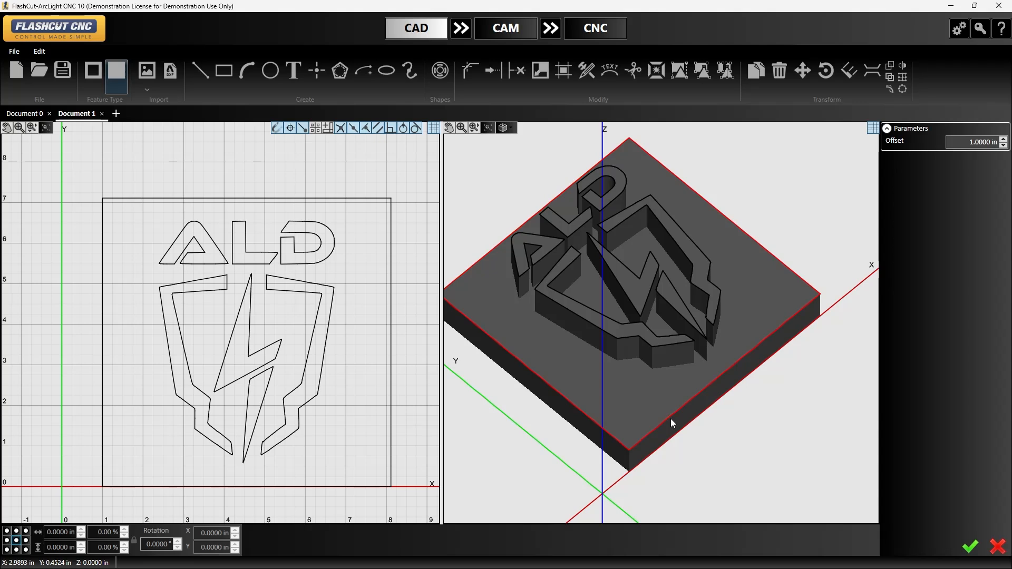
left_click(957, 144)
type("1.6")
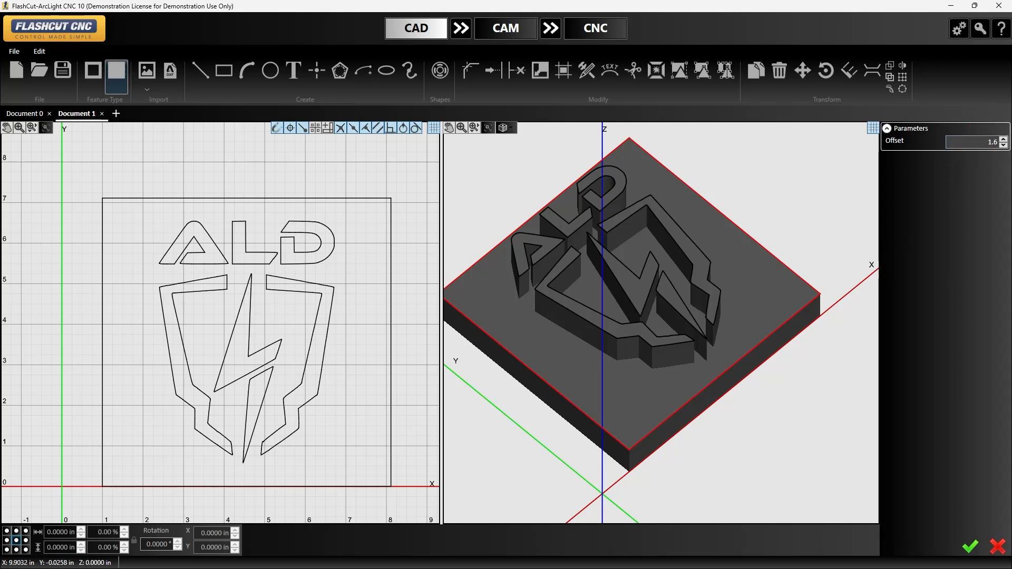
left_click(976, 546)
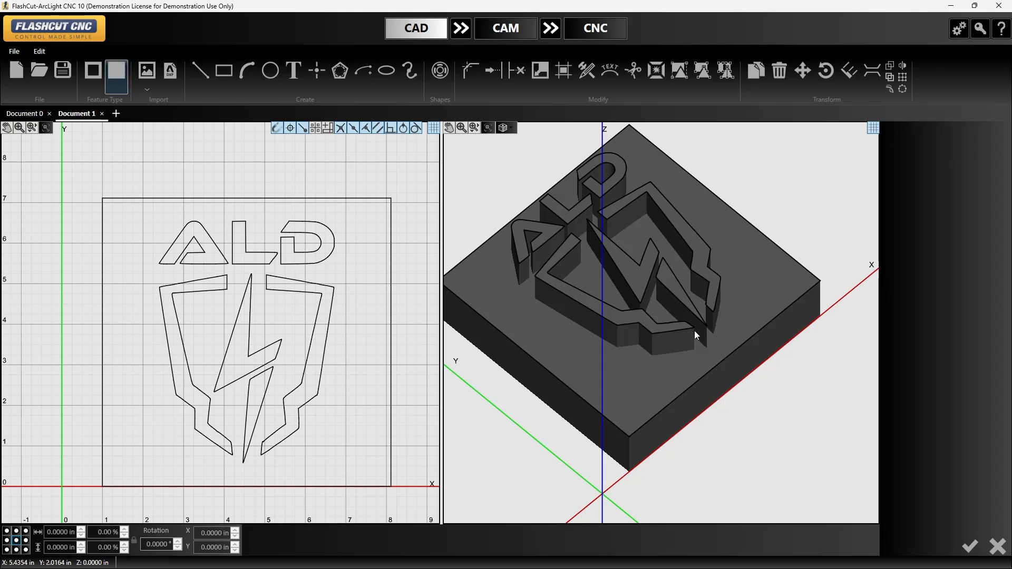
Select the shield, lightning bolt and ALD letter faces together and offset them by -0.5 in to recess them into the block
left_click(680, 329, "ctrl")
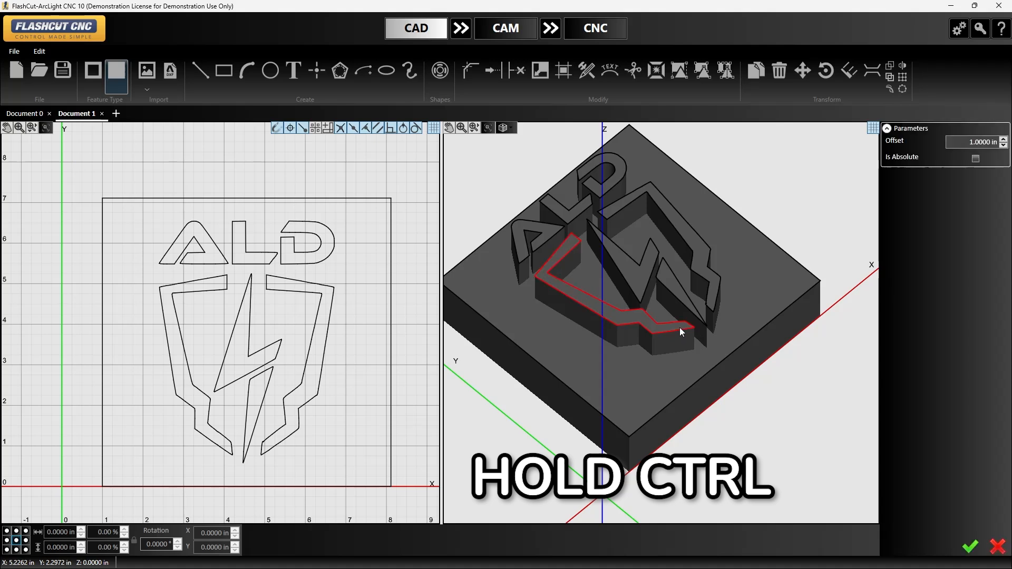
left_click(644, 296, "ctrl")
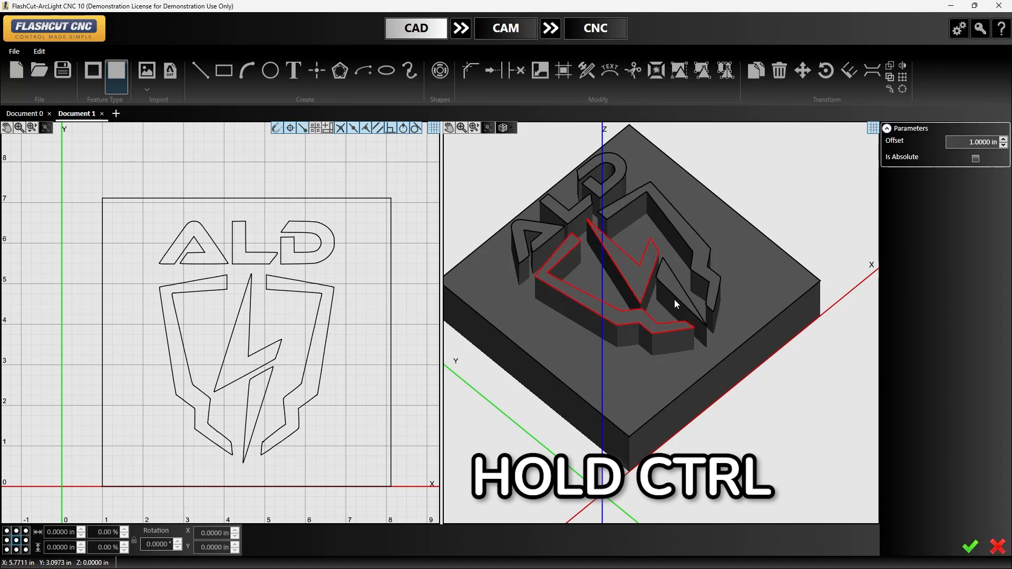
left_click(676, 299, "ctrl")
left_click(717, 299, "ctrl")
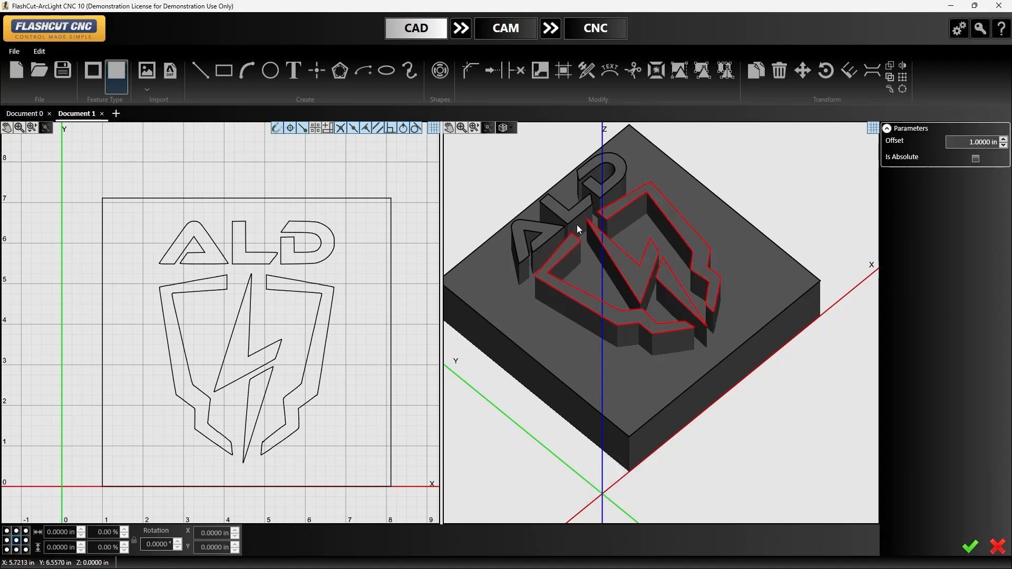
left_click(554, 224, "ctrl")
left_click(558, 214, "ctrl")
left_click(593, 182, "ctrl")
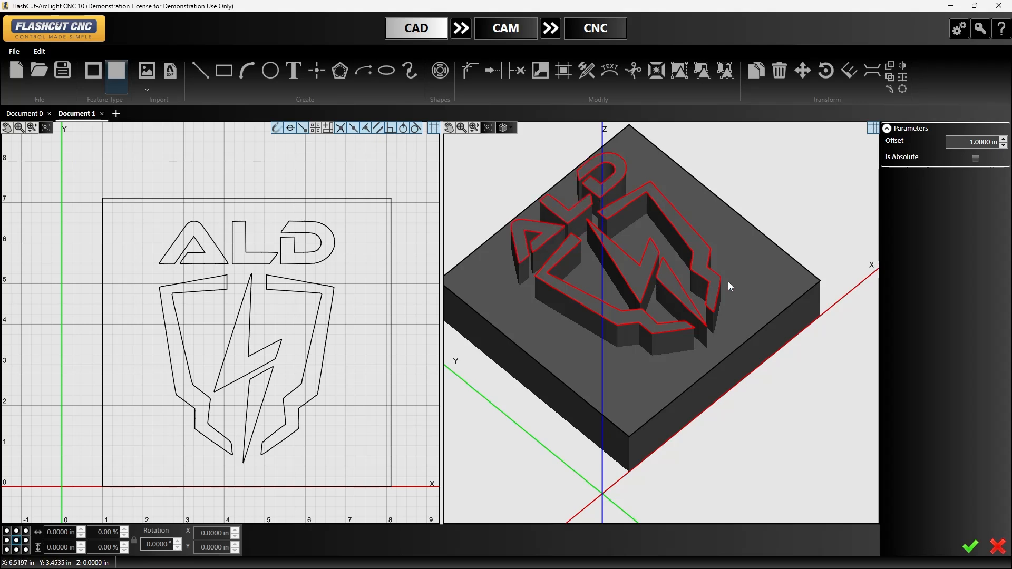
left_click(982, 143)
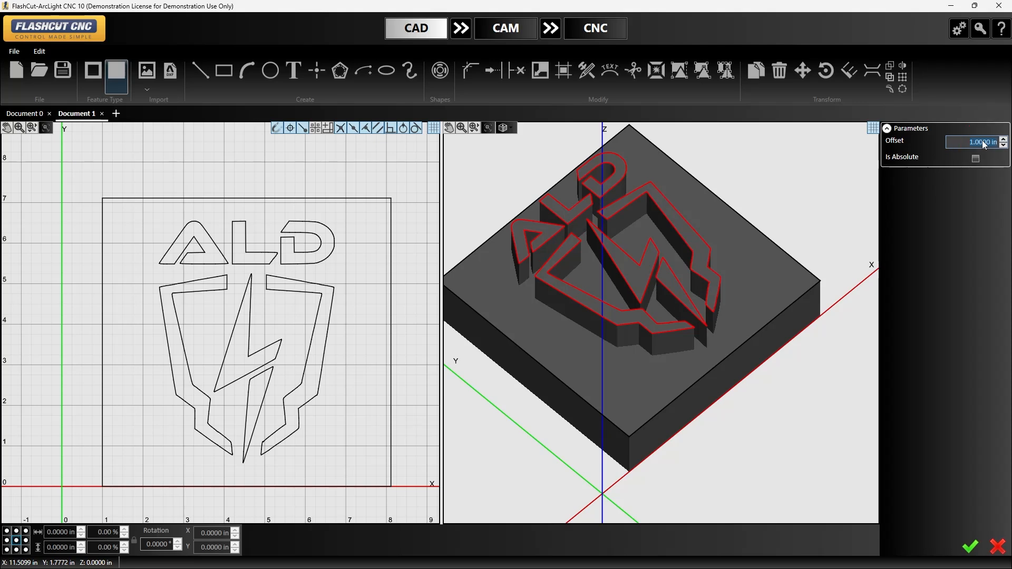
type("-.5")
left_click(977, 544)
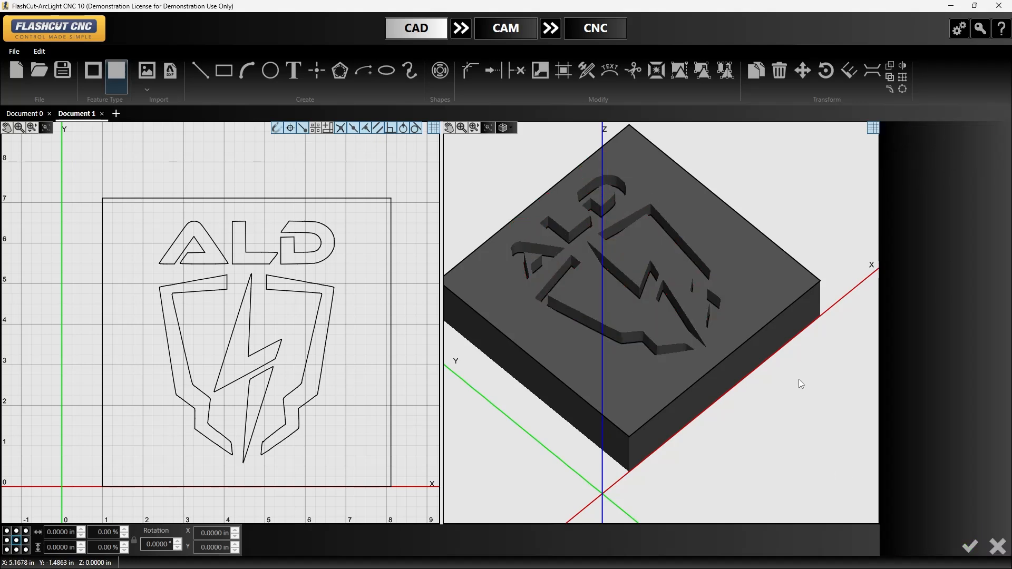
Send the engraved block from CAD to CAM to generate its toolpaths
middle_click_drag(731, 315, 724, 345)
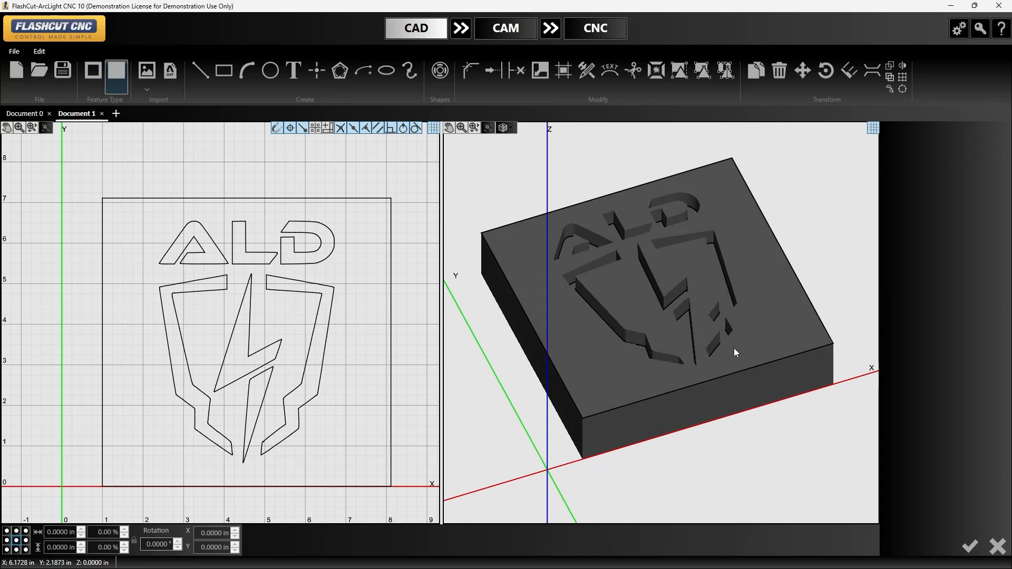
left_click(461, 28)
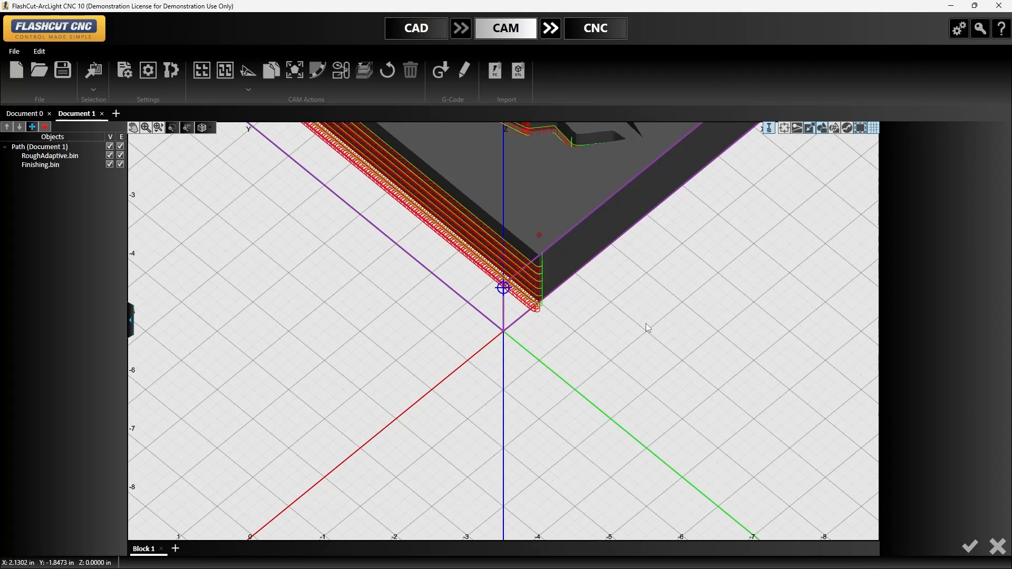
middle_click_drag(653, 320, 577, 419)
middle_click_drag(602, 335, 580, 376)
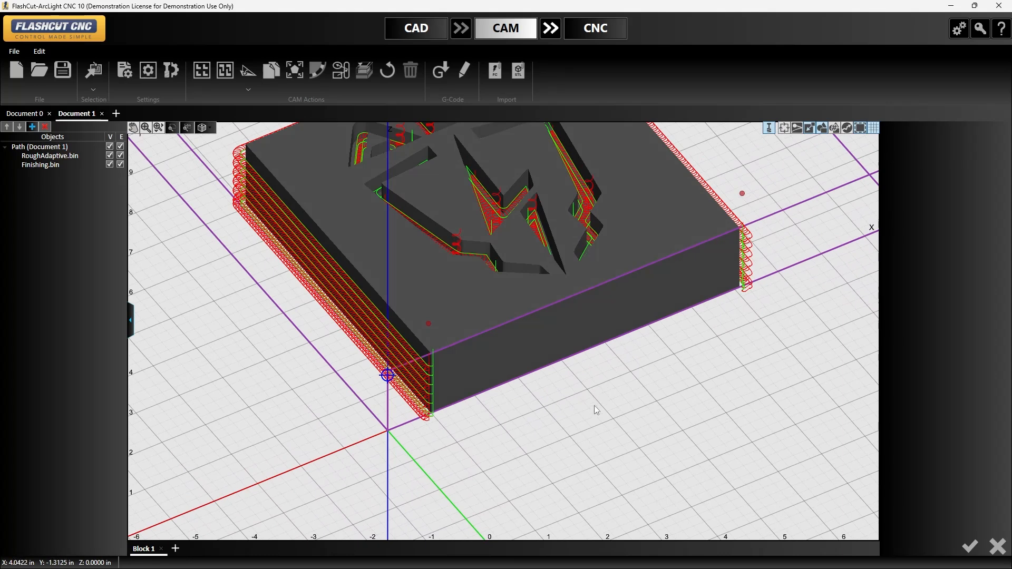
Check the default cutting fabhead, then the material type and workpiece width, length and thickness, accepting them as they are
left_click(124, 71)
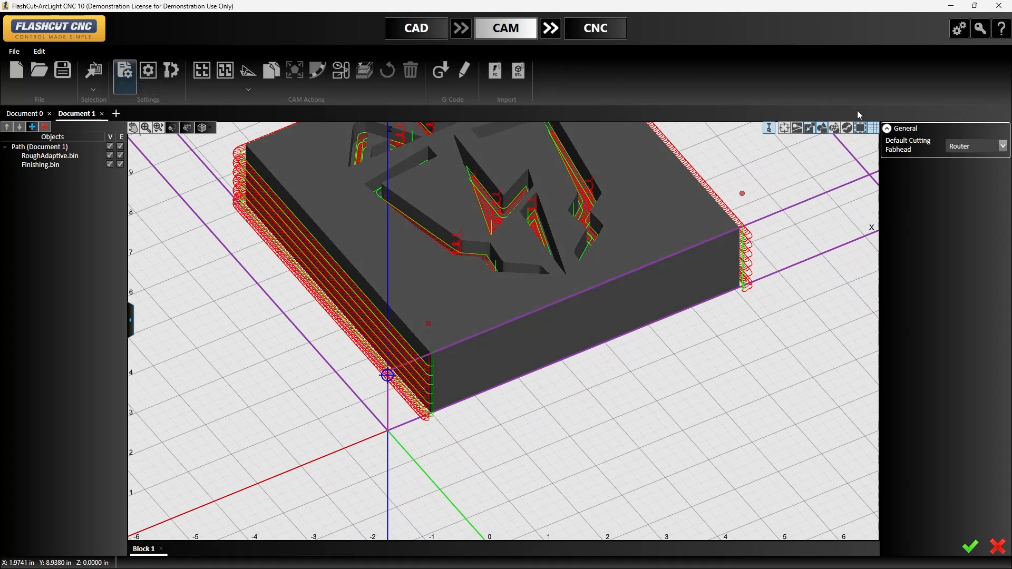
left_click(970, 549)
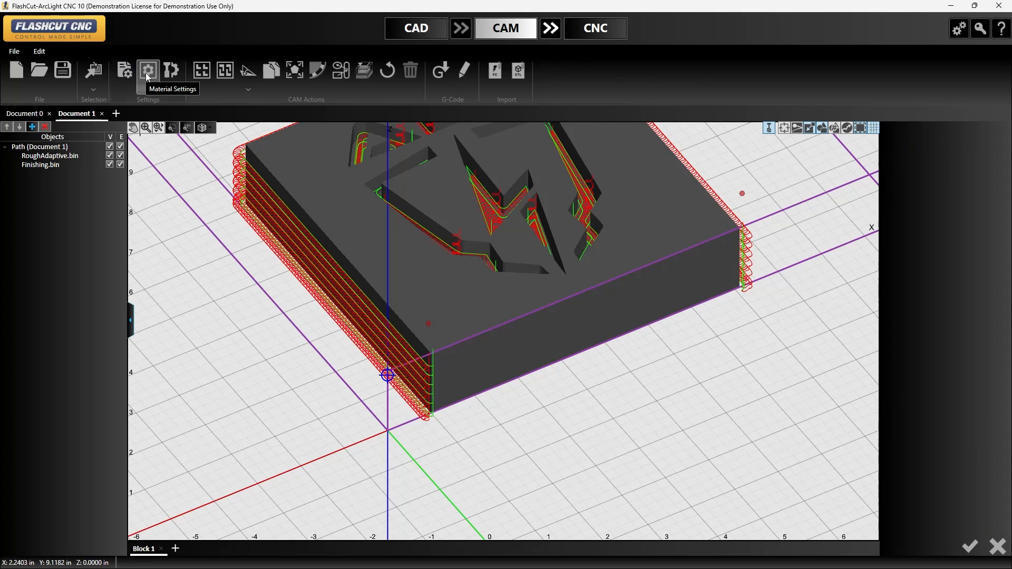
left_click(147, 71)
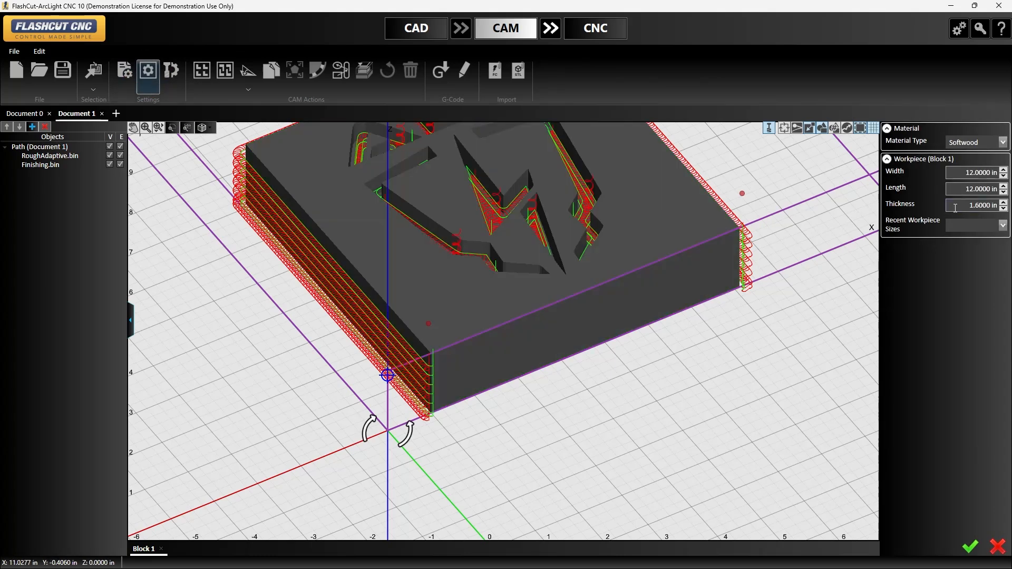
middle_click_drag(783, 230, 730, 320)
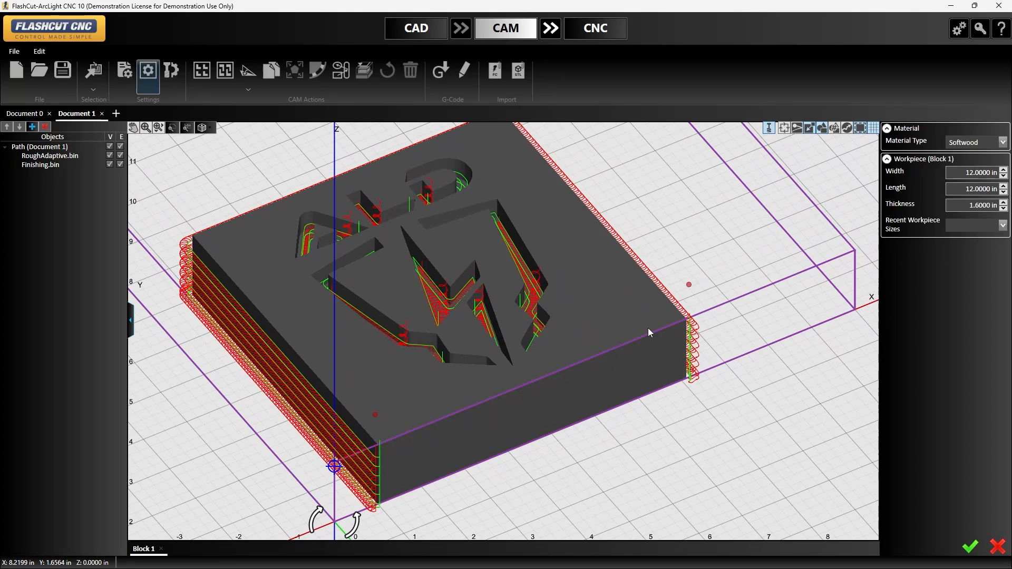
middle_click_drag(863, 243, 832, 270)
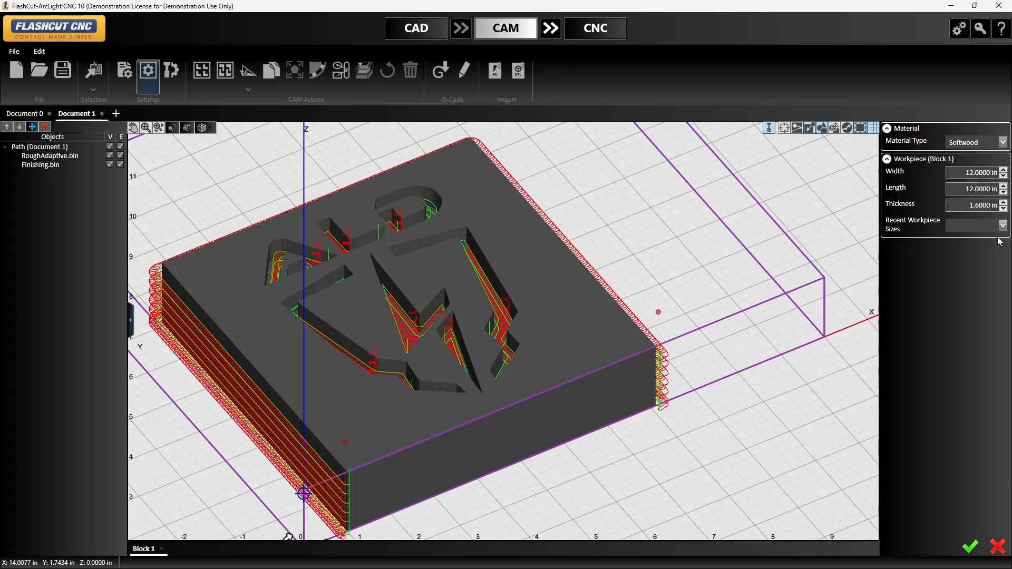
left_click(976, 546)
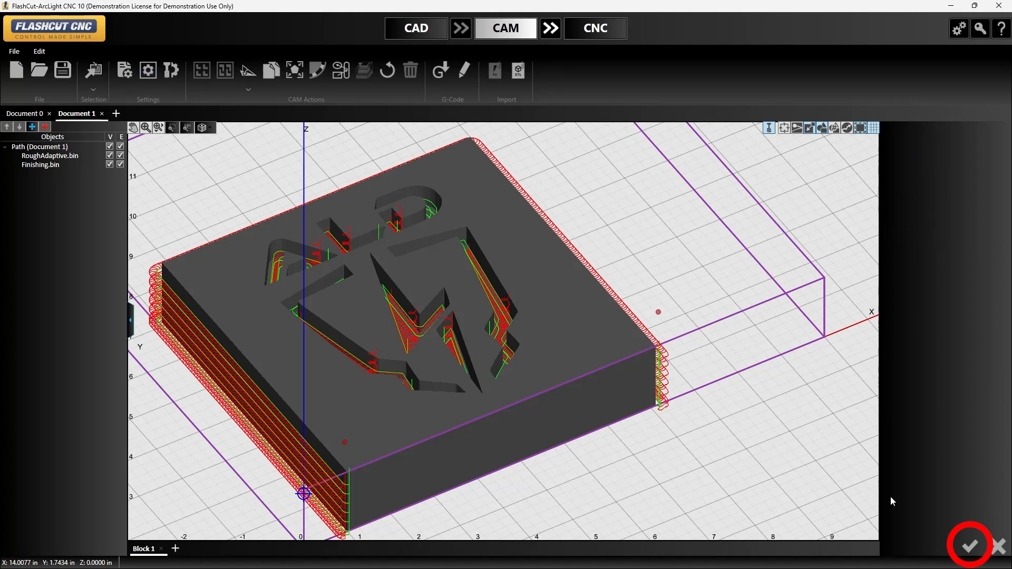
Review the path's placement on the workpiece and the parameters of the RoughAdaptive and Finishing operations
middle_click_drag(777, 357, 774, 305)
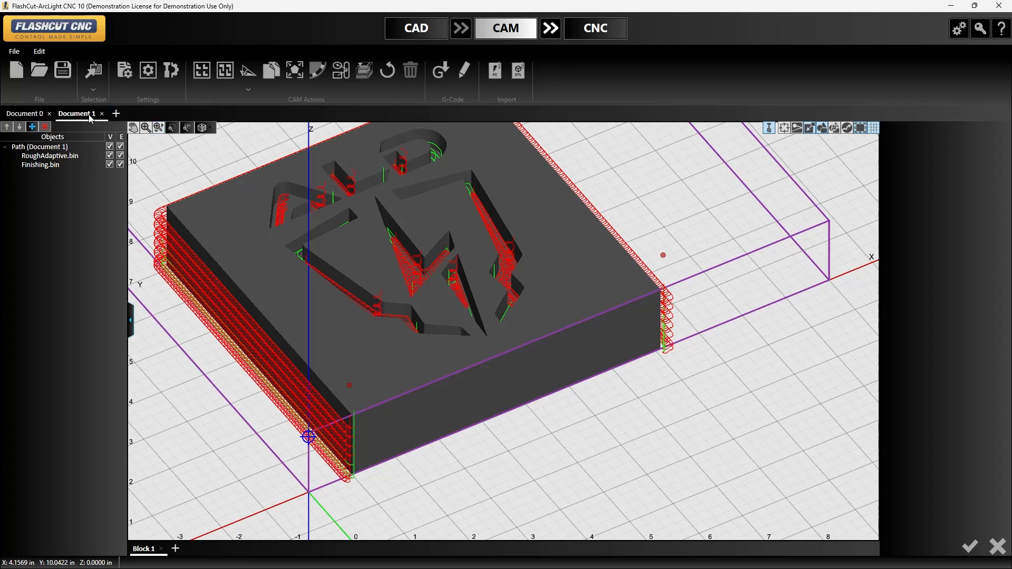
left_click(65, 147)
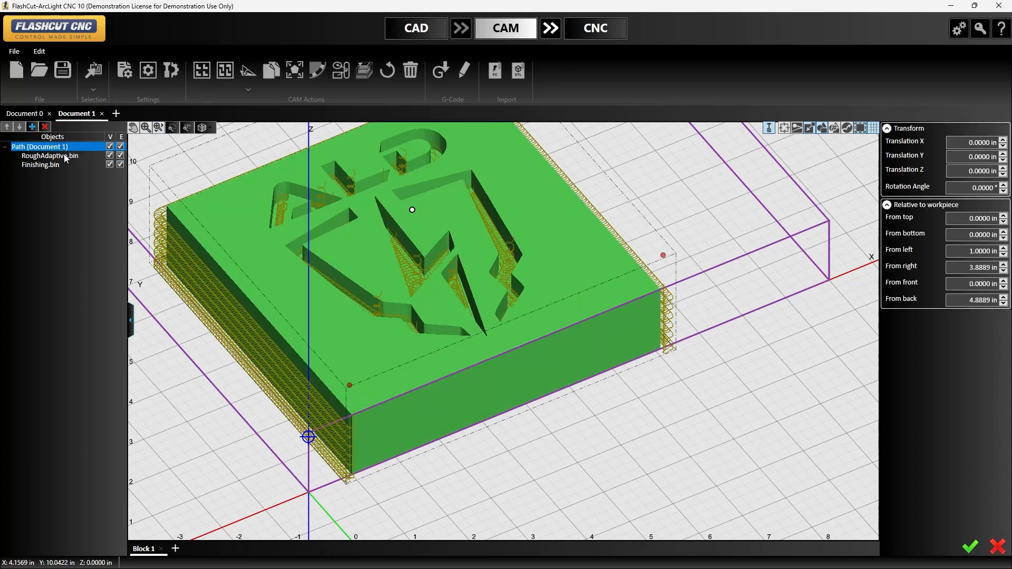
left_click(64, 157)
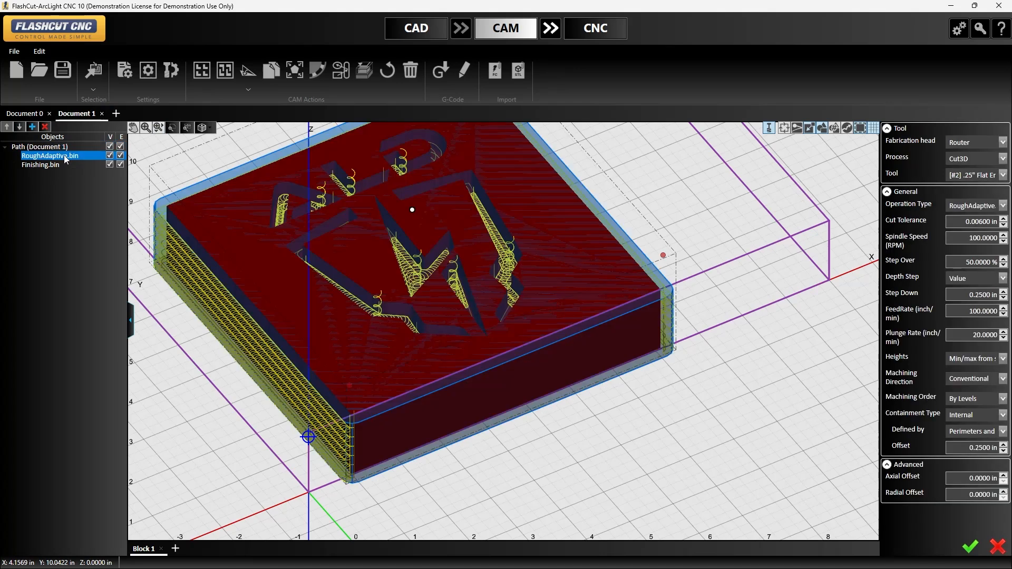
left_click(62, 166)
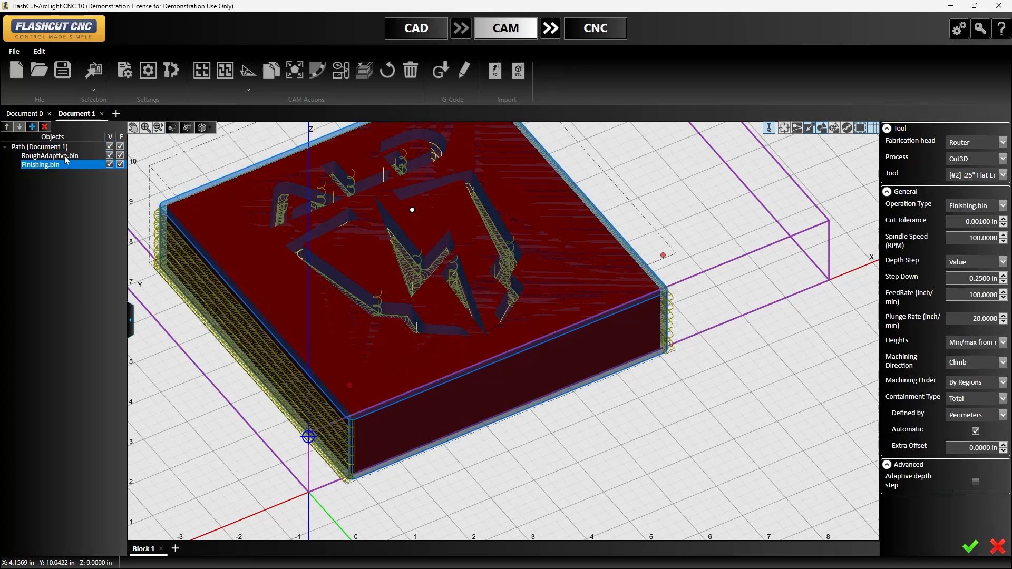
Compare the parameters and path previews of the RoughAdaptive and Finishing operations
left_click(58, 156)
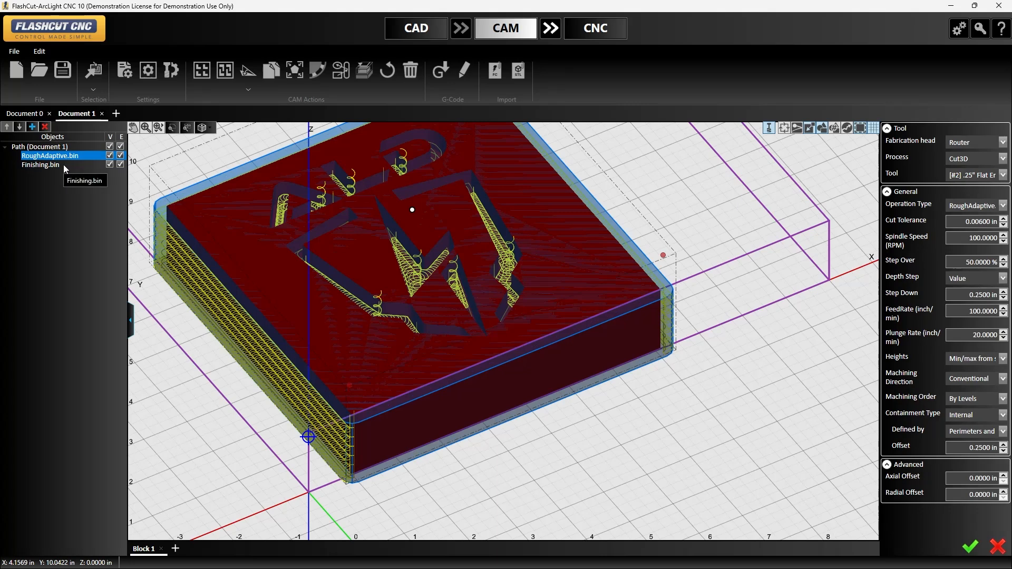
left_click(64, 164)
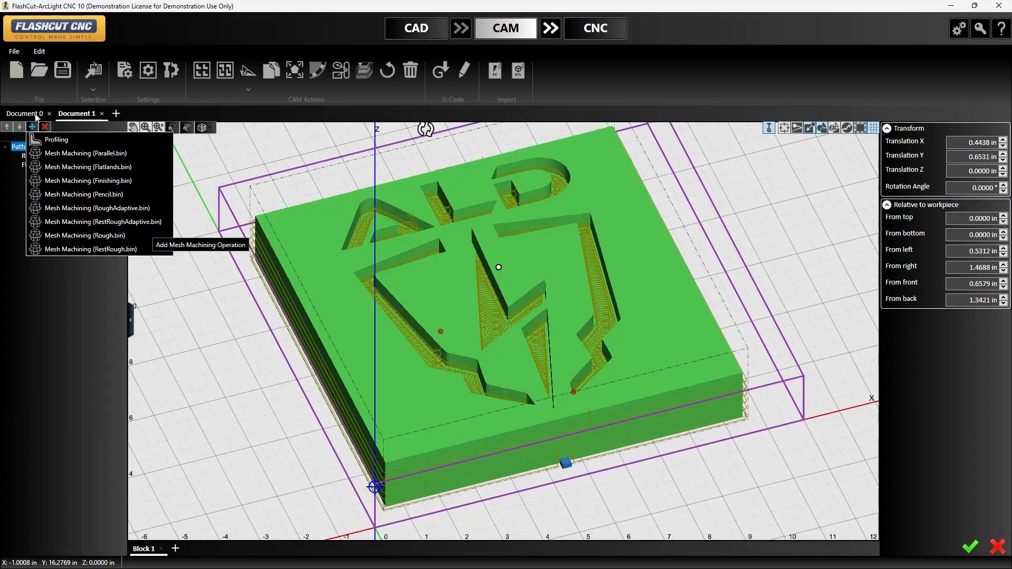
Add a Flatlands mesh machining operation to the path, assigning the Cut3D process and the #2 .25" Flat End Mill
left_click(60, 167)
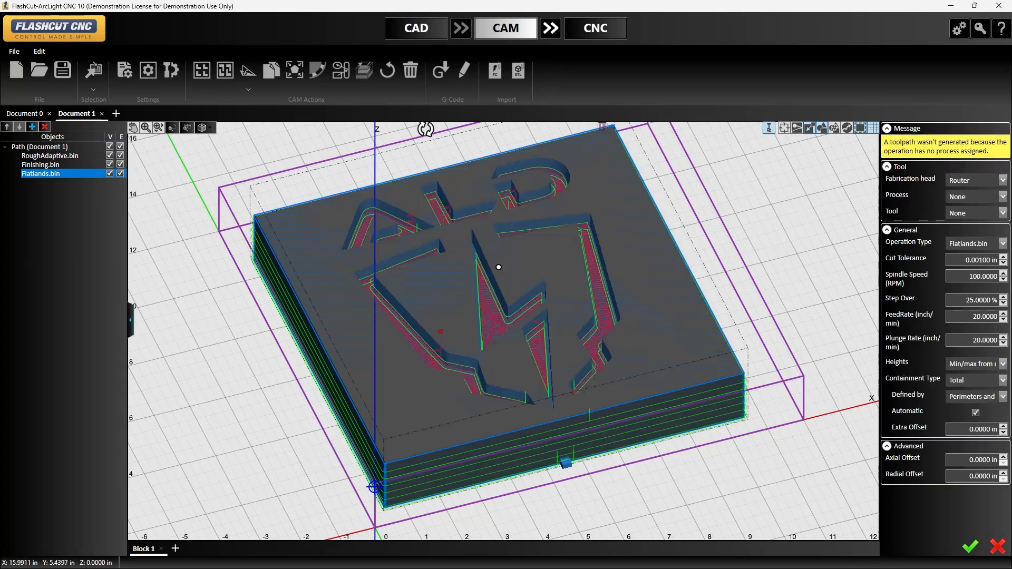
left_click(1004, 200)
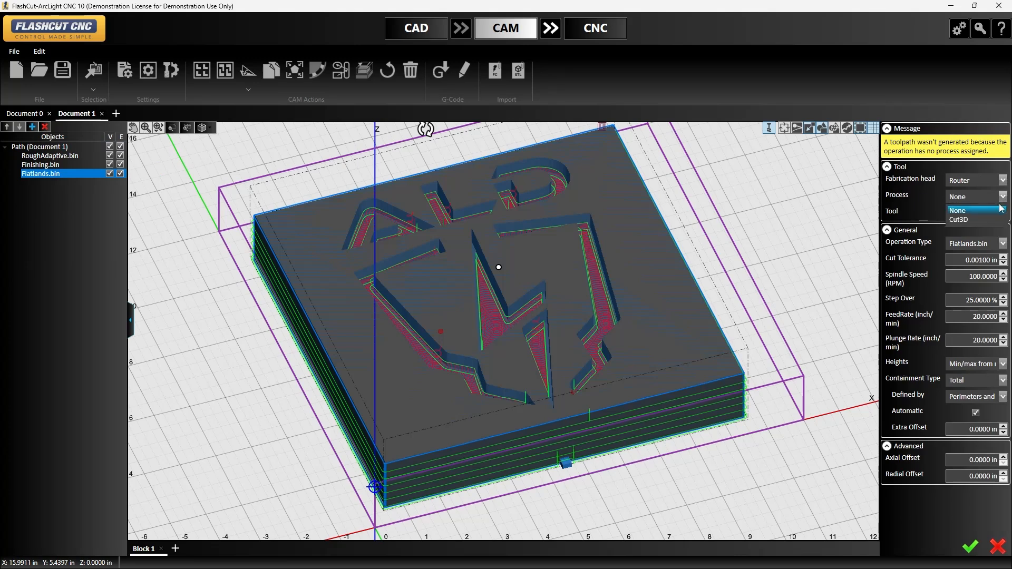
left_click(999, 219)
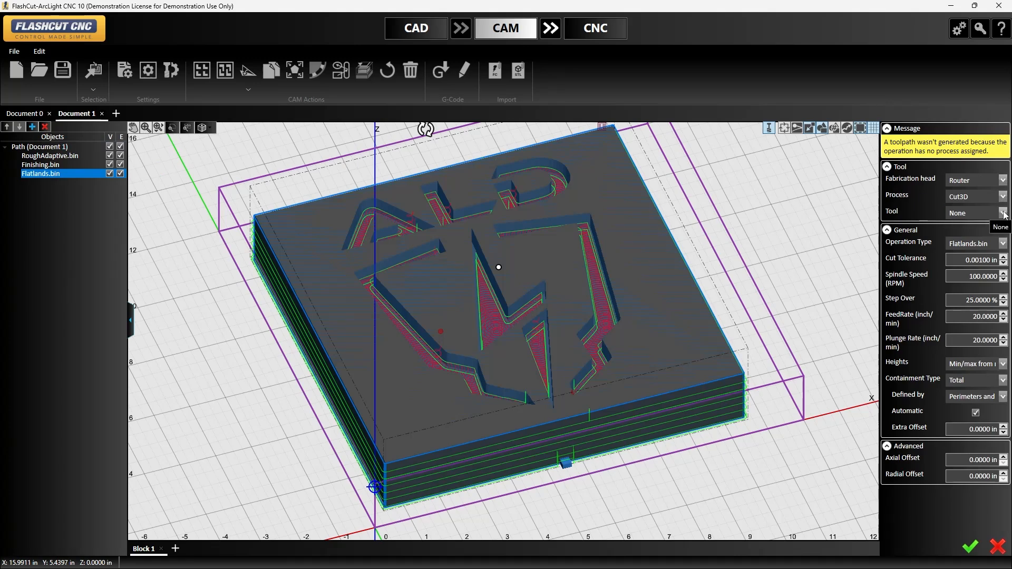
left_click(1002, 213)
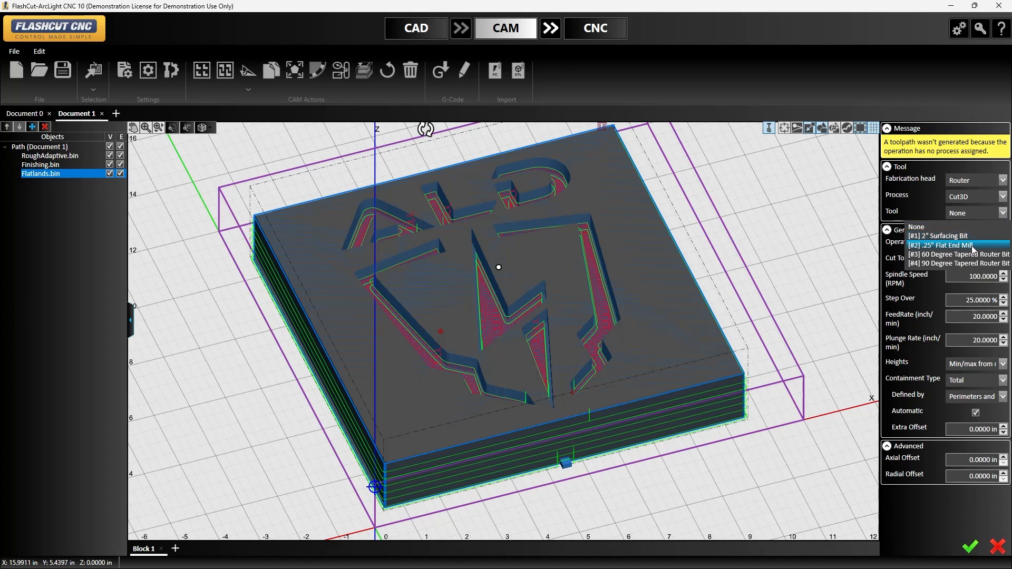
left_click(967, 245)
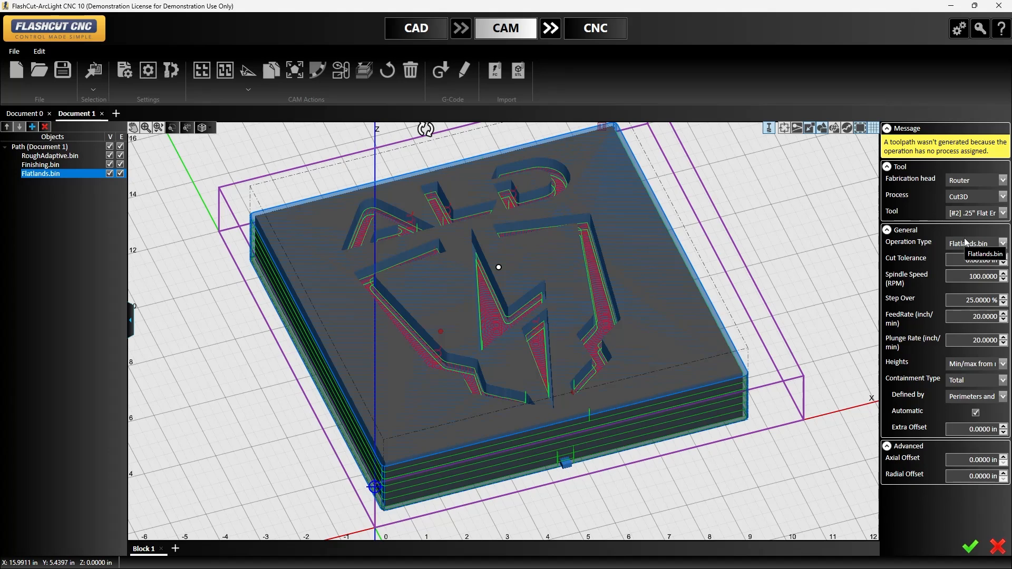
left_click(970, 544)
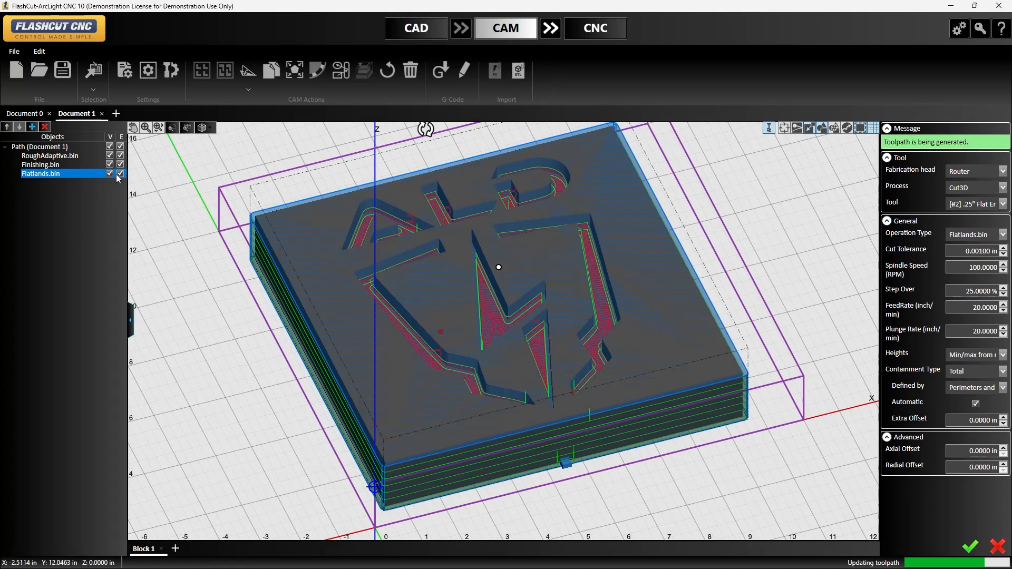
Toggle the Flatlands operation's visibility and enabled state off and on, and remove the operation from the path
left_click(109, 175)
left_click(110, 174)
left_click(121, 174)
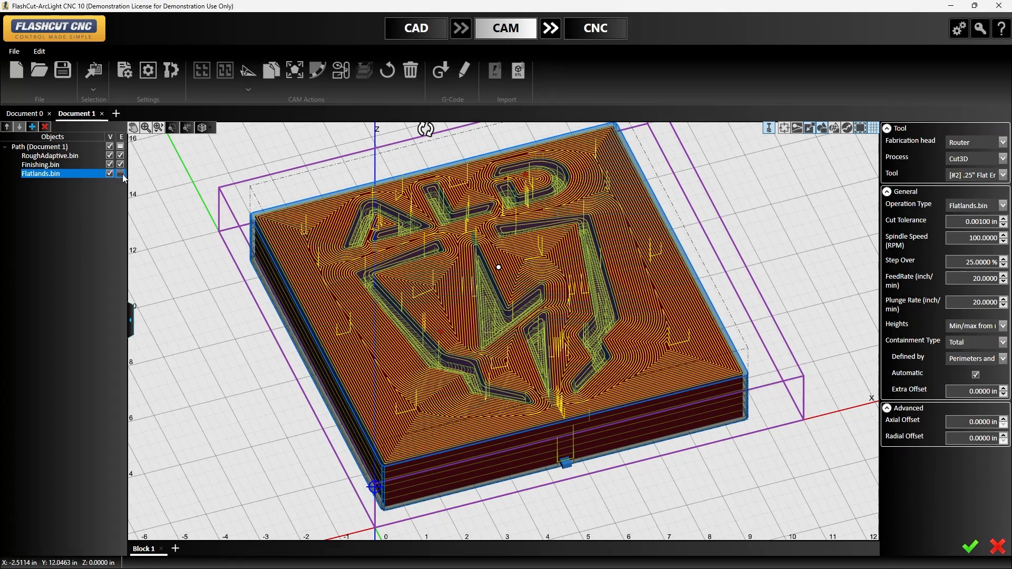
left_click(121, 174)
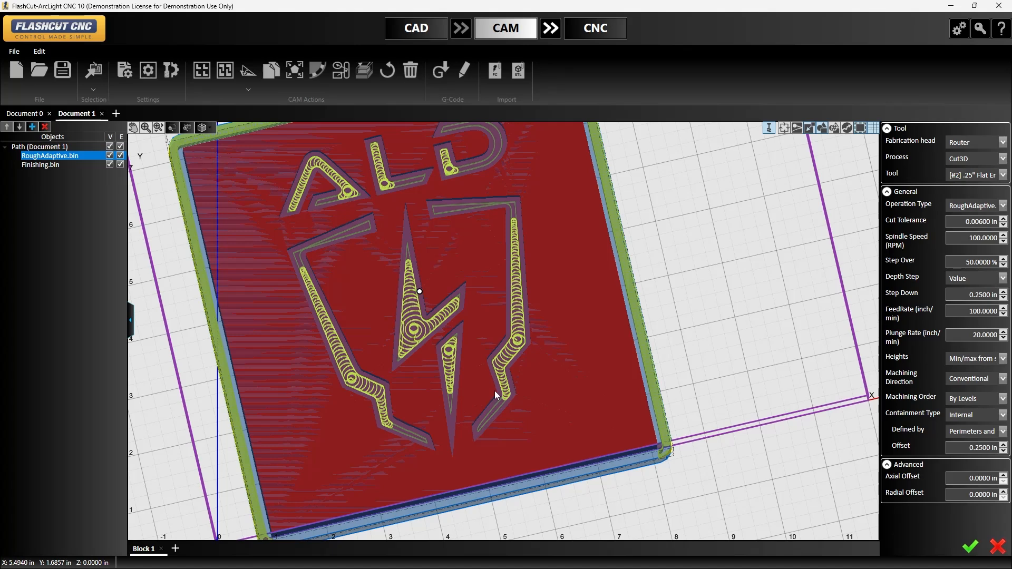
Return to CAD, ungroup the drawing, and scale the ALD letters and shield together to about 109.5%
scroll(487, 383, "down", 3)
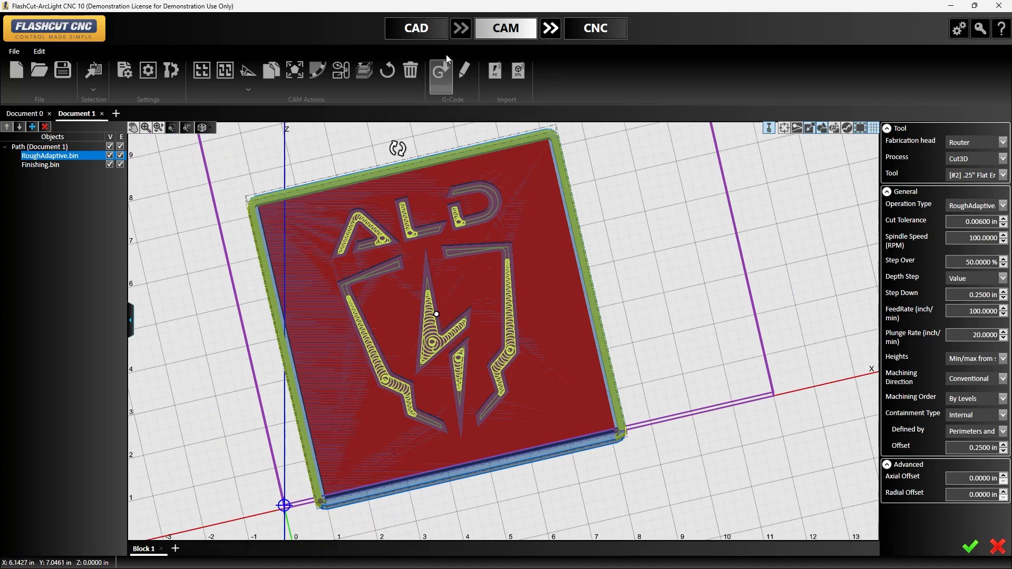
left_click(429, 27)
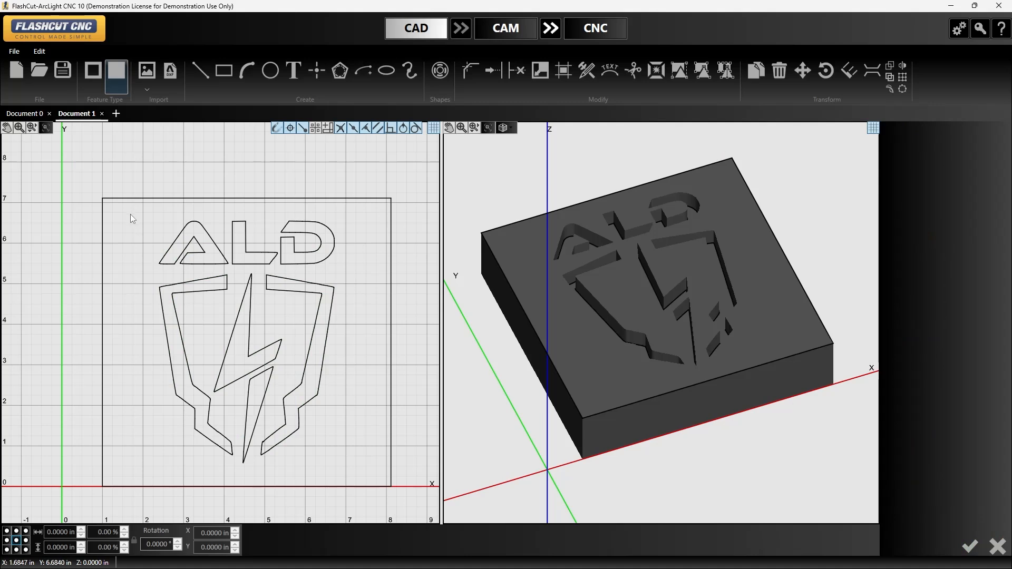
mouse_move(124, 208)
left_mouse_down()
mouse_move(359, 350)
mouse_move(362, 475)
left_mouse_up()
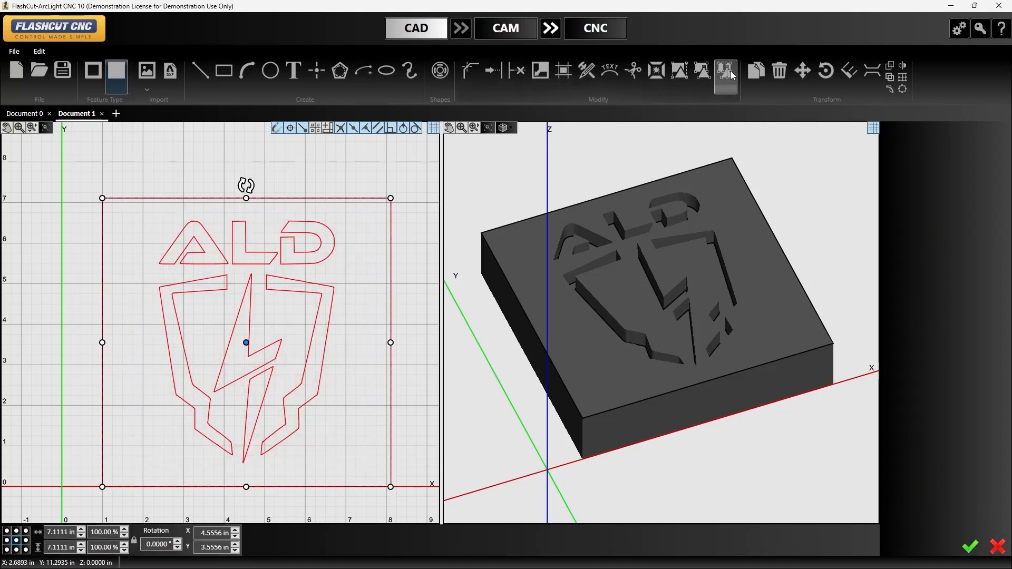
left_click(326, 161)
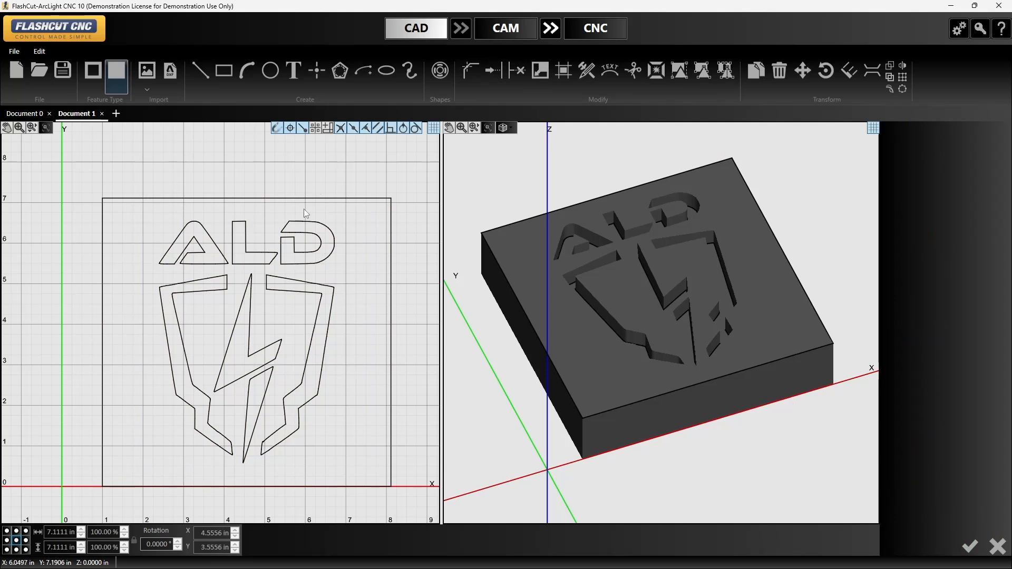
left_click(305, 236)
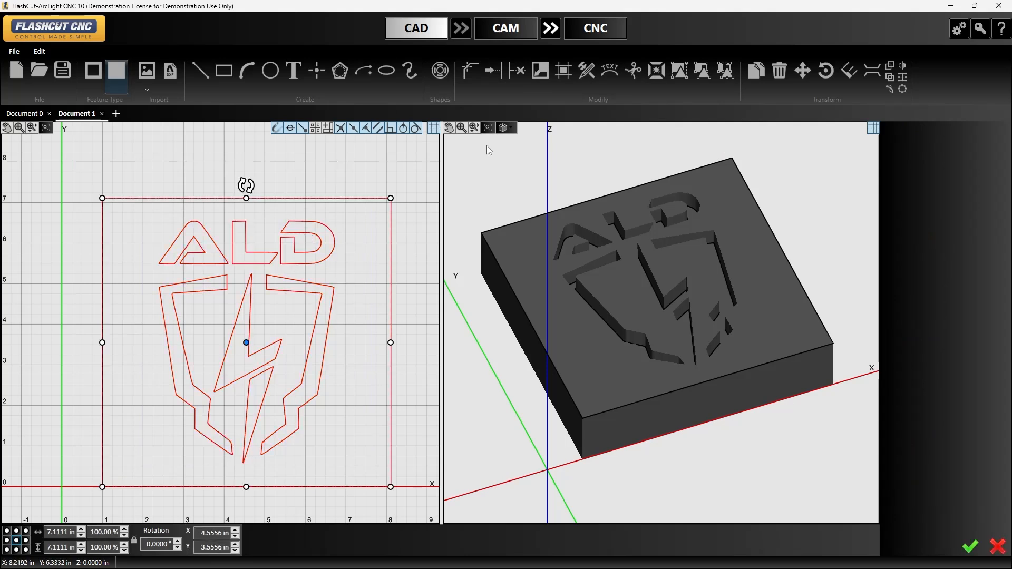
left_click(725, 70)
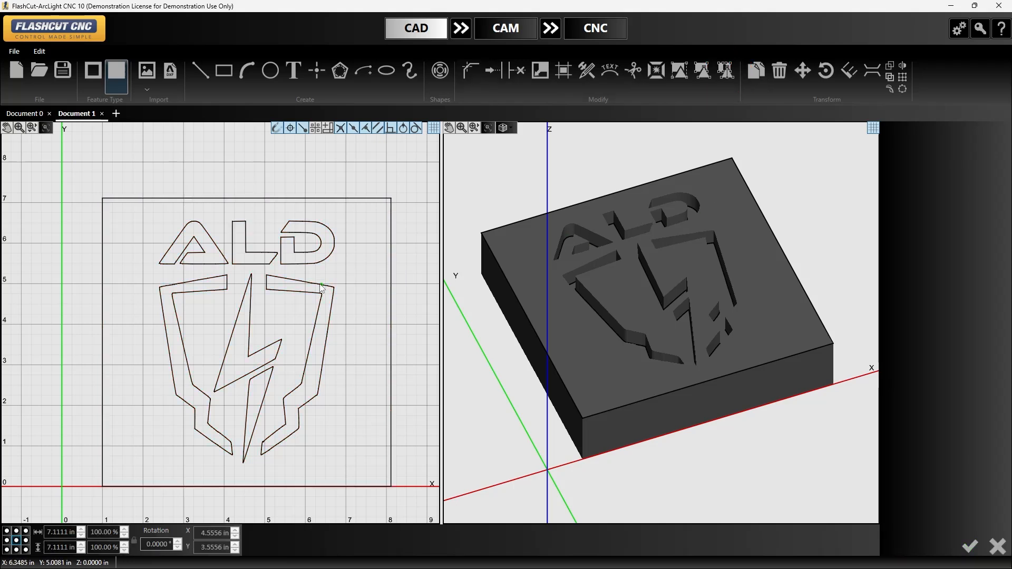
left_click_drag(127, 210, 346, 466)
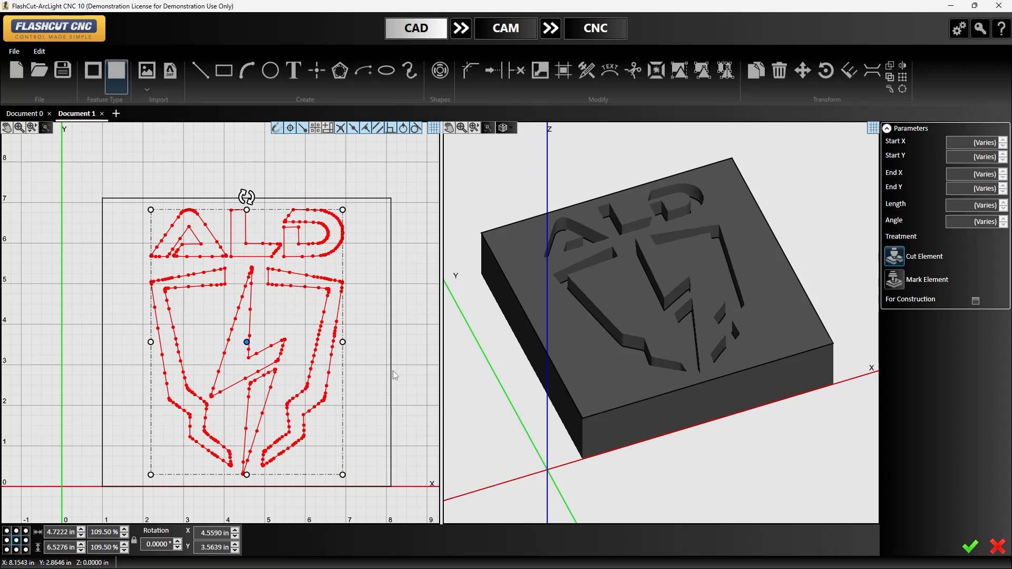
Resize the whole drawing, including its square border, to 10 in and move it so the border's corner sits at about the origin
scroll(393, 371, "down", 4)
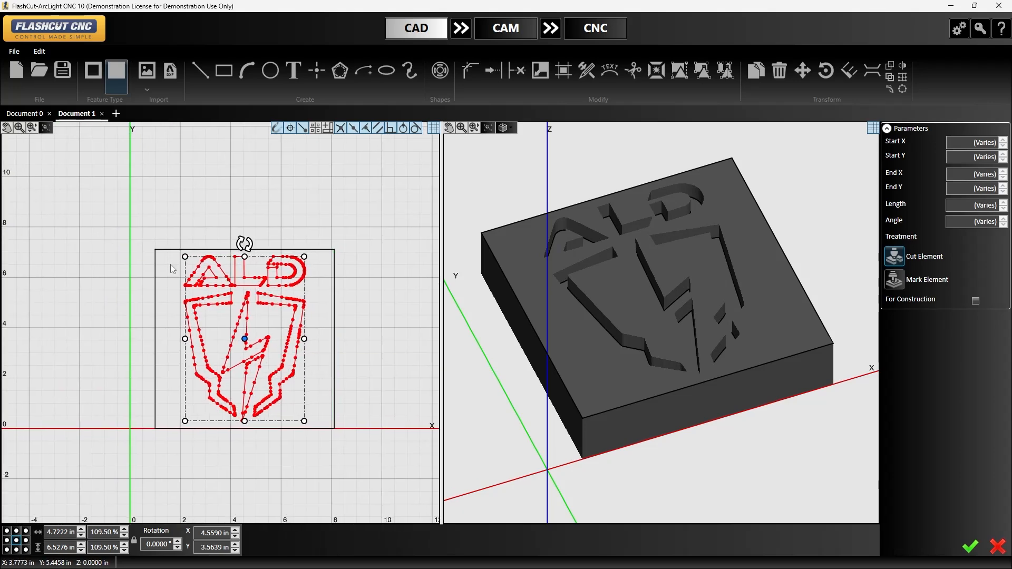
left_click_drag(136, 229, 377, 466)
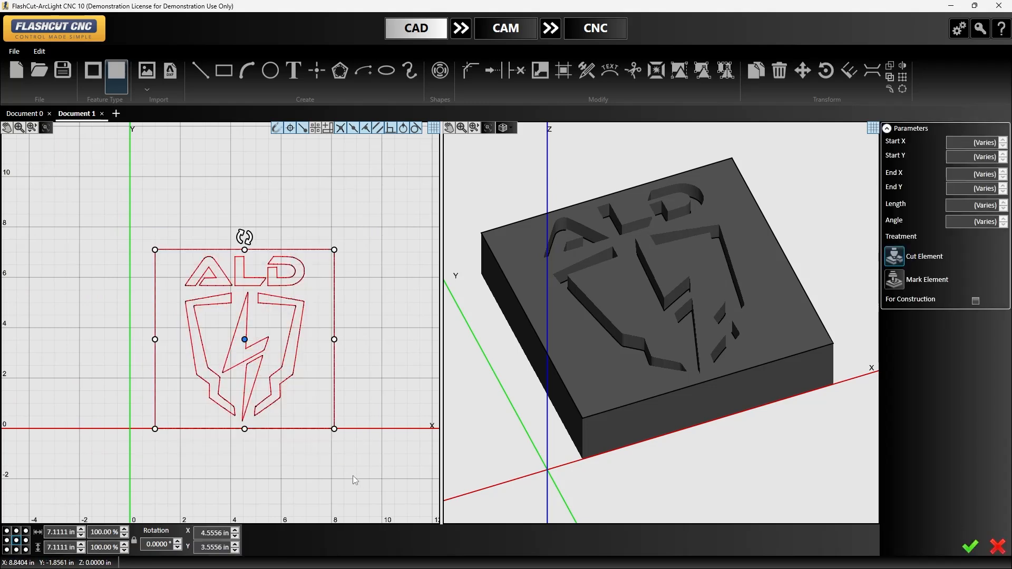
left_click(64, 531)
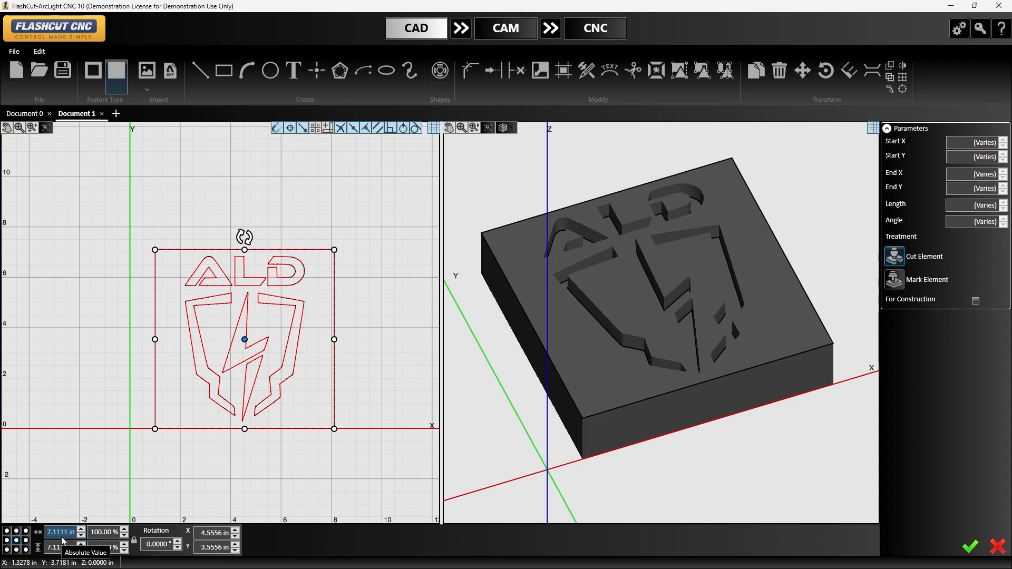
type("10")
key("Return")
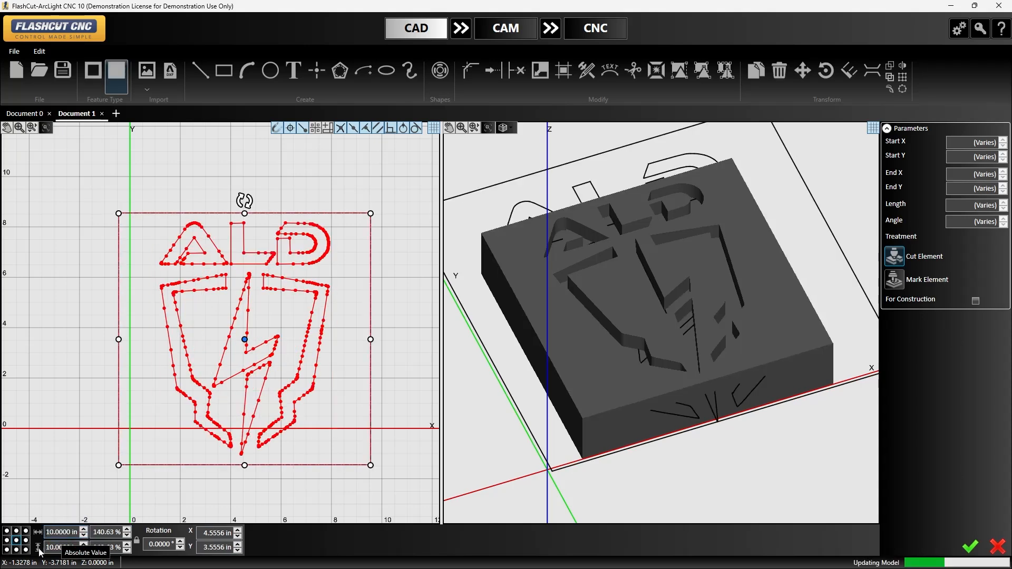
scroll(144, 428, "down", 1)
left_click_drag(219, 361, 230, 334)
left_click(405, 470)
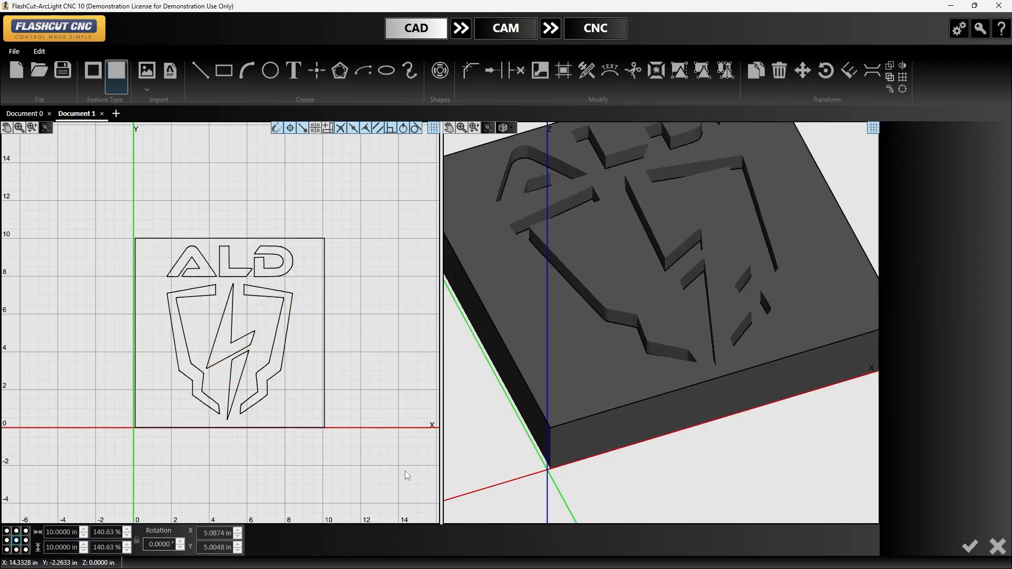
Send the resized block to CAM and place its path about 0.33 in from the workpiece's left and 0.45 in from its front
left_click(461, 30)
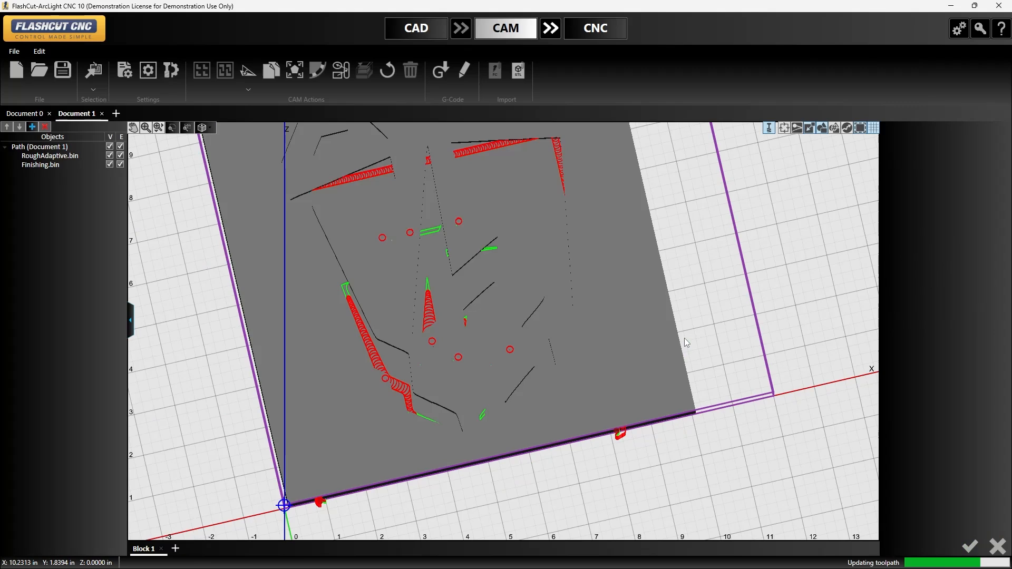
middle_click_drag(770, 263, 786, 302)
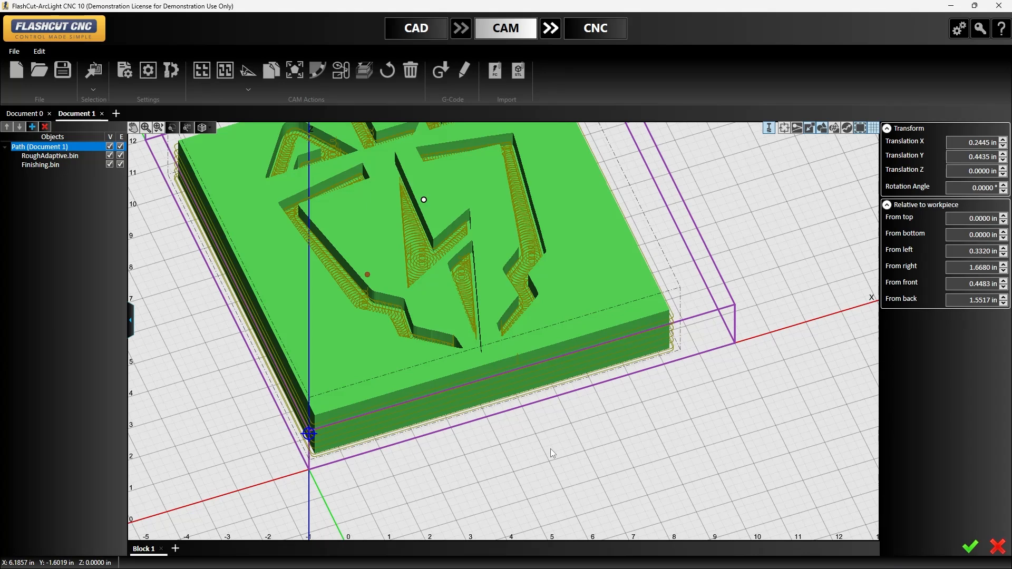
middle_click_drag(593, 427, 565, 450)
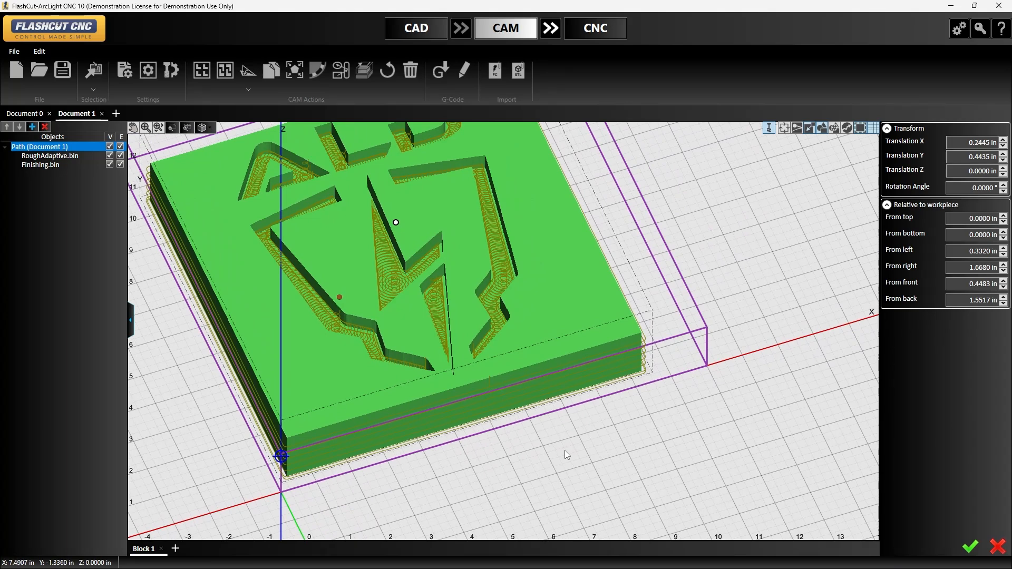
left_click(565, 462)
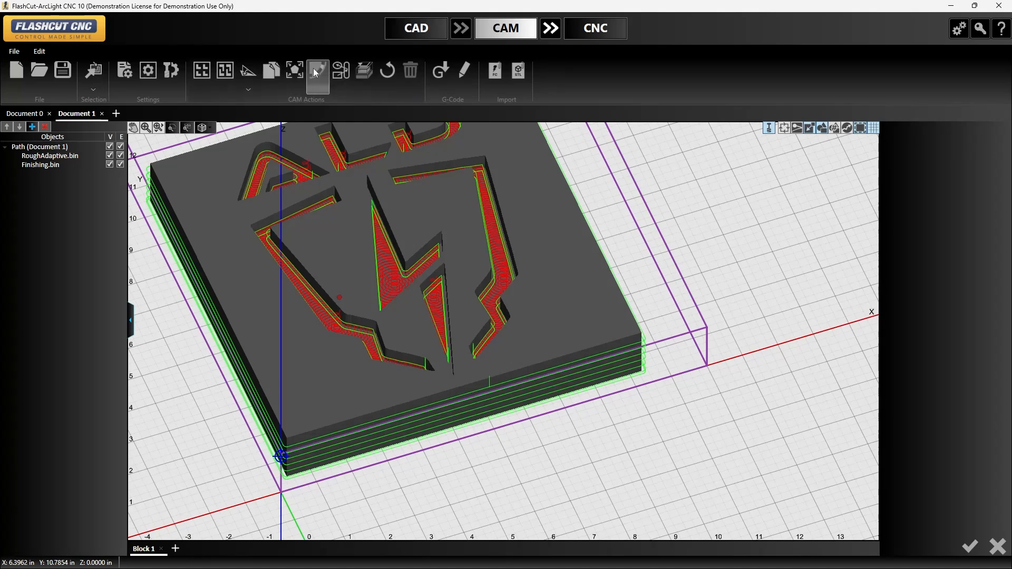
Add a holding tab to the block's path, changing the placement mode from Distance and adjusting the tab width
left_click(318, 71)
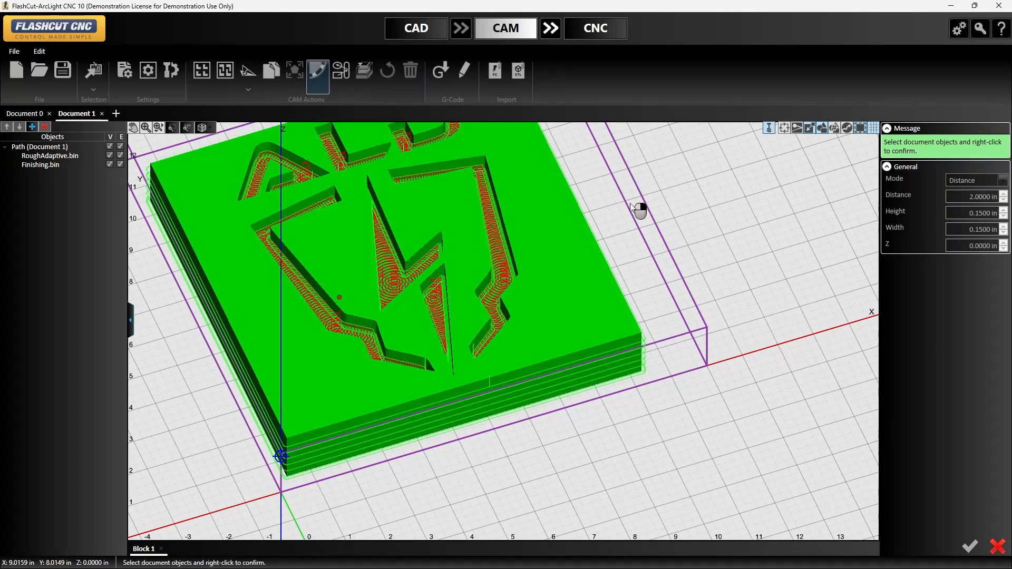
left_click(491, 295)
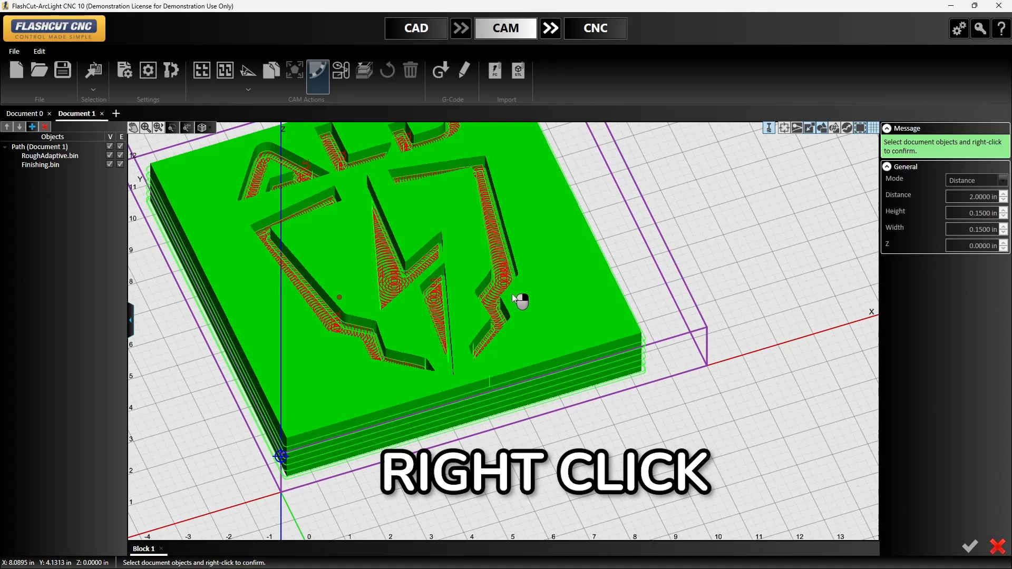
right_click(513, 296)
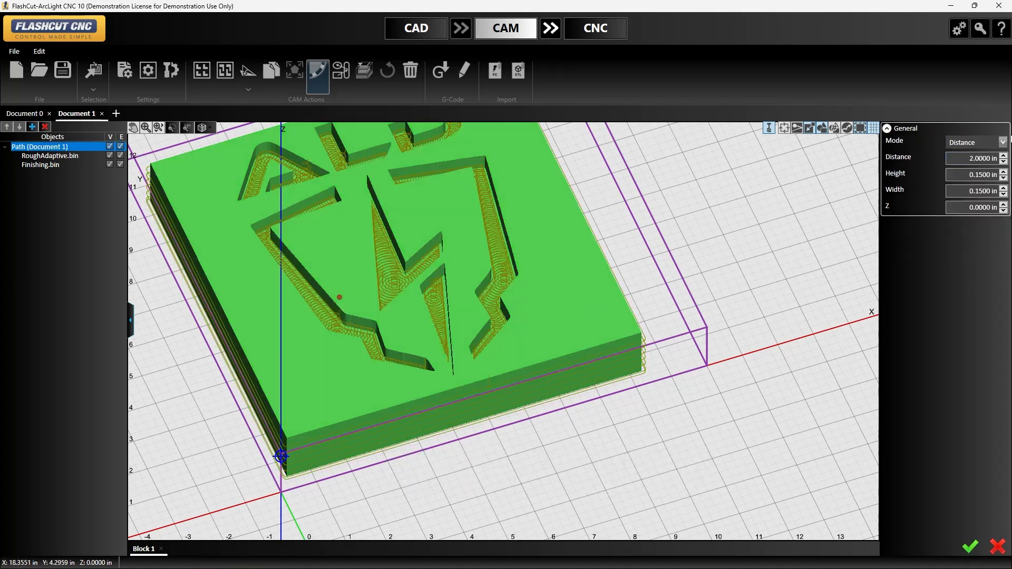
left_click(1003, 142)
left_click(991, 156)
double_click(987, 191)
type(".")
left_click(970, 547)
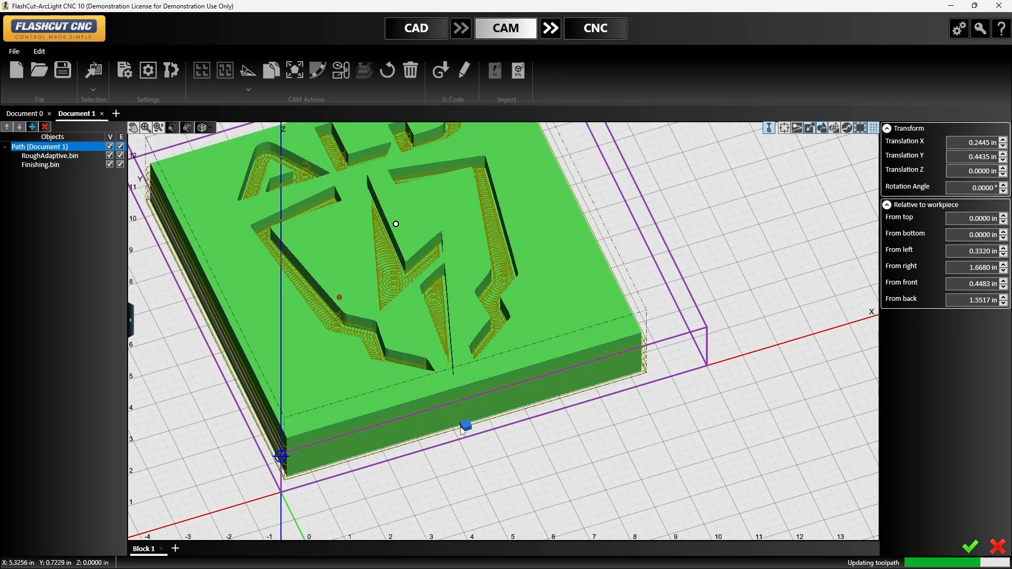
Reposition the tabbed block's path within the workpiece and accept its placement
left_click_drag(459, 430, 498, 388)
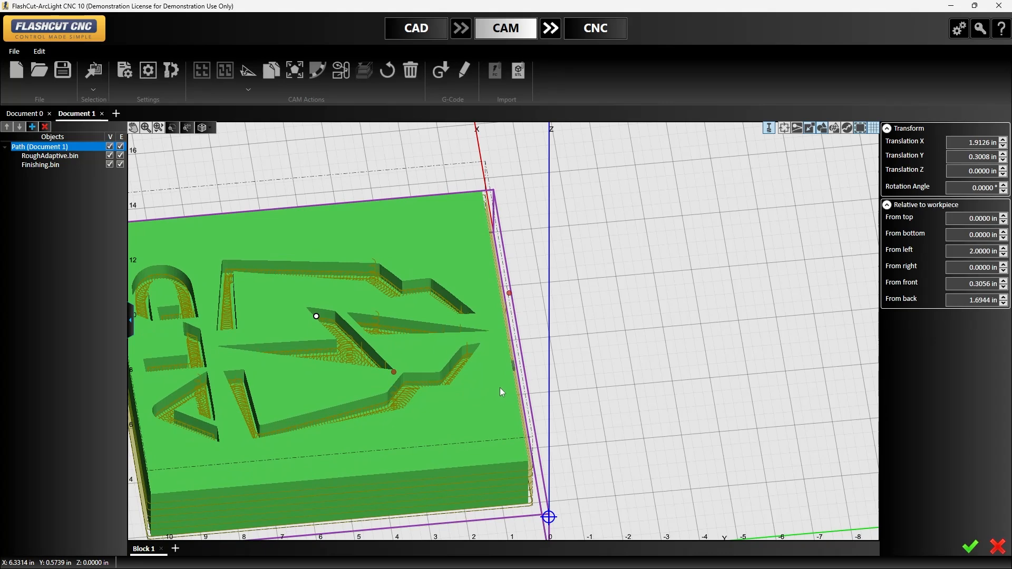
key("Return")
middle_click_drag(693, 385, 736, 363)
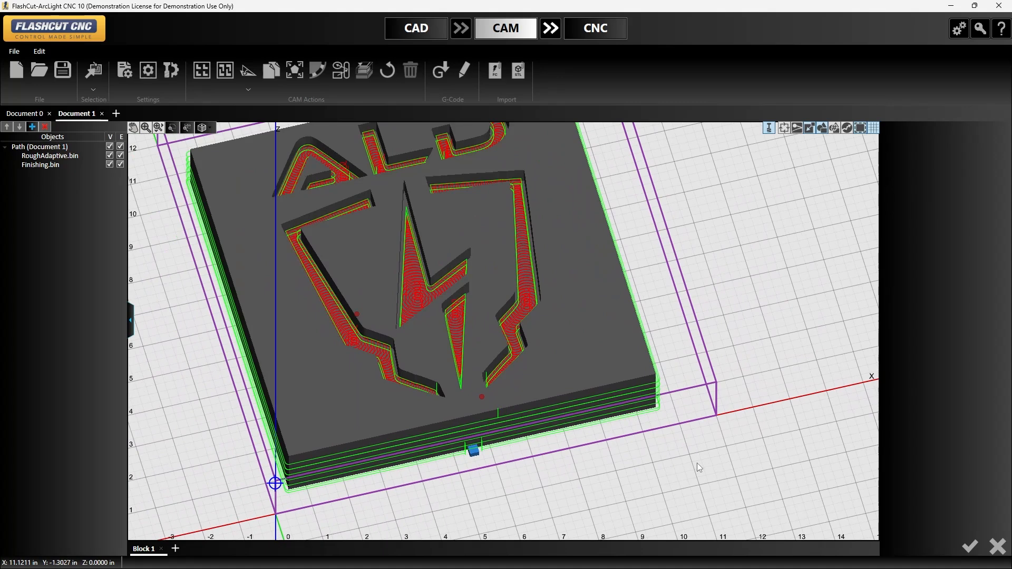
Run the cutting simulation of the block's toolpaths and speed up its playback
left_click(366, 72)
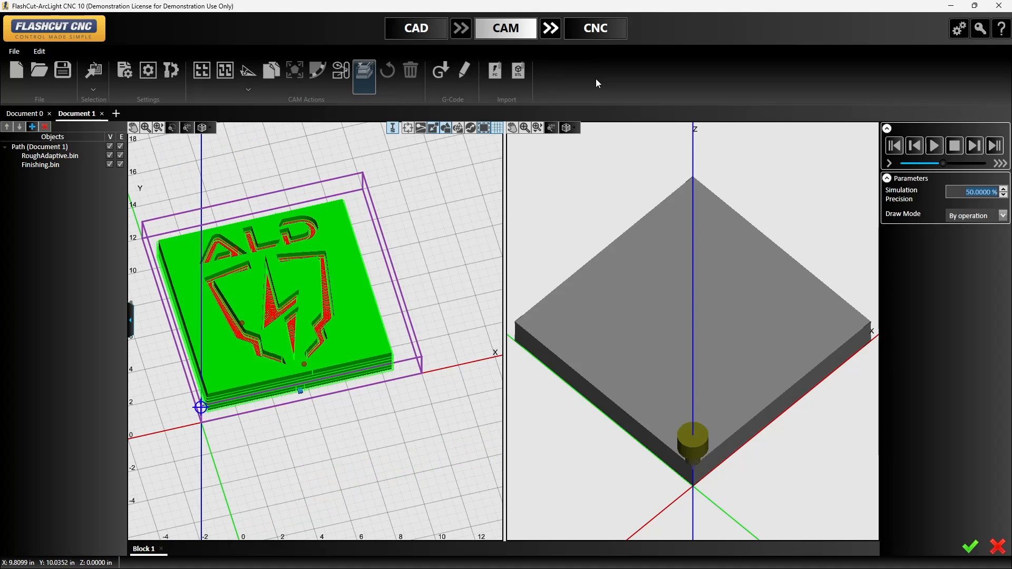
left_click(934, 146)
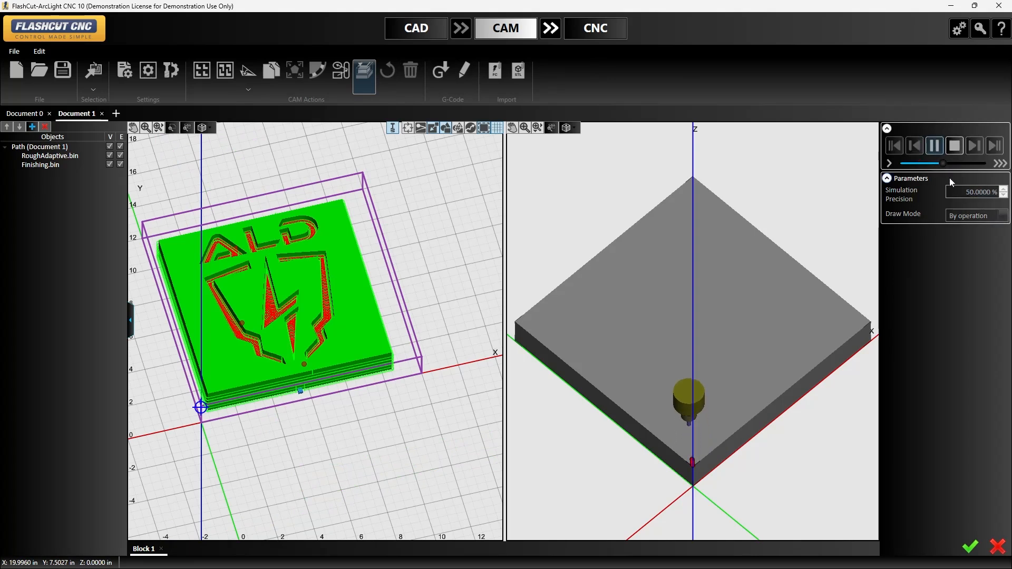
left_click_drag(946, 167, 982, 169)
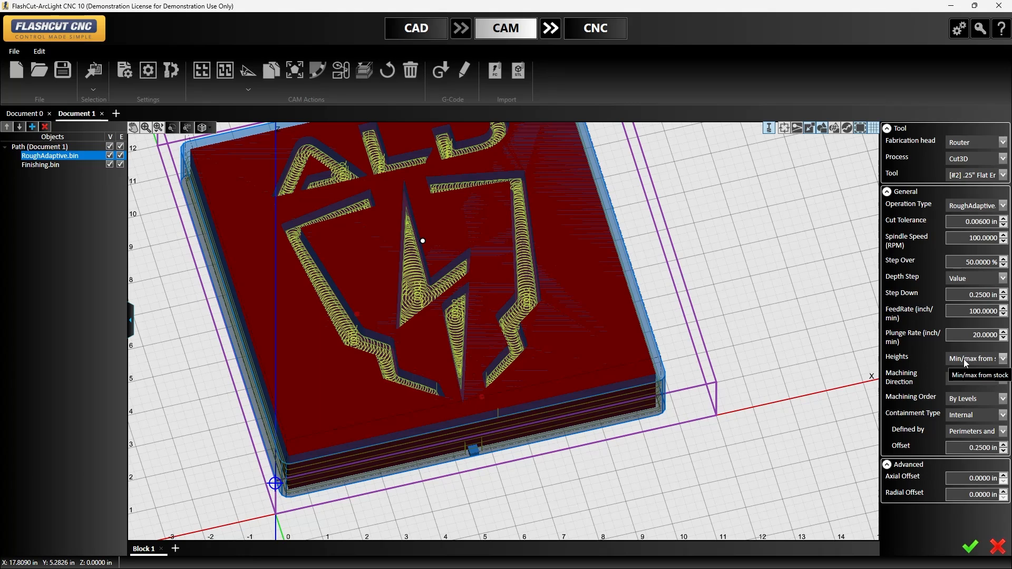
Review the cutting parameters of the block's RoughAdaptive operation, then those of its Finishing operation
left_click(969, 548)
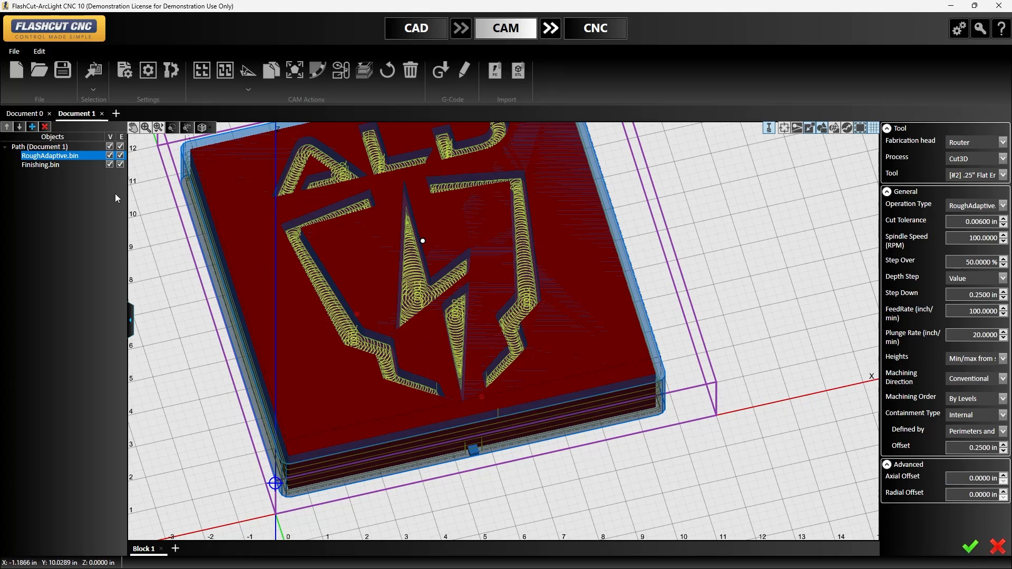
left_click(53, 165)
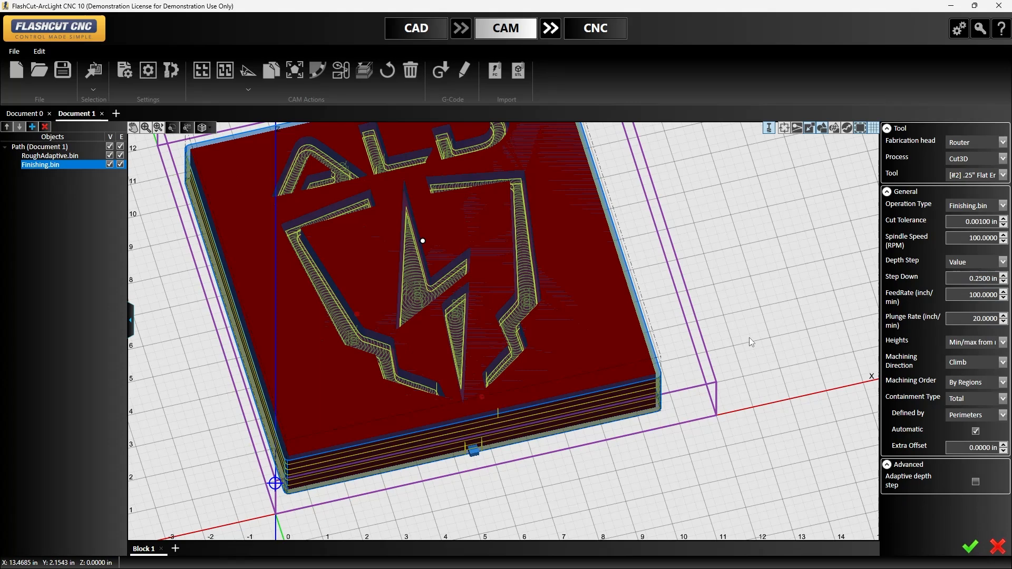
middle_click_drag(741, 240, 767, 259)
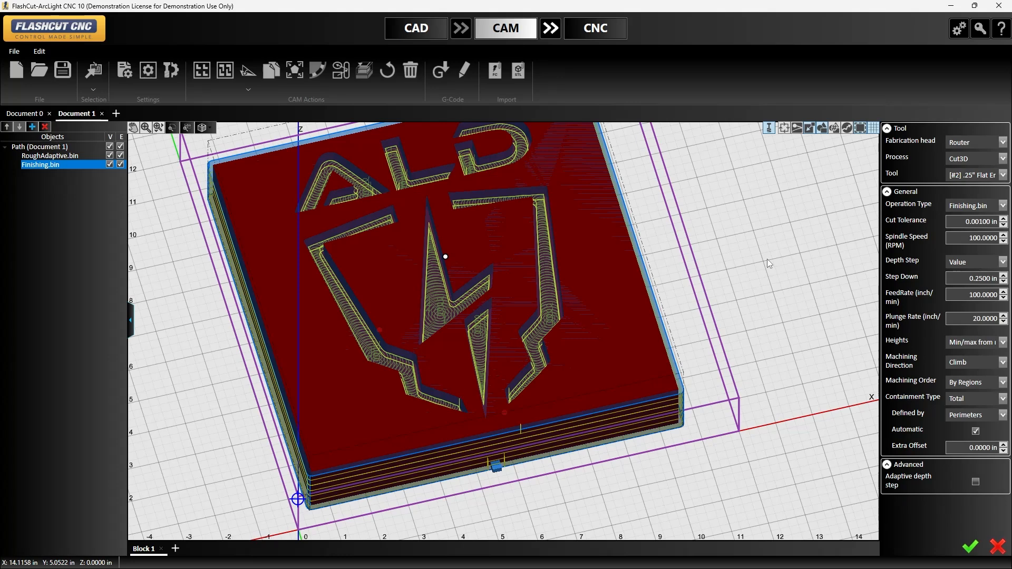
With the job sent to CNC, jog the router to about machine X 37.70, Y 10.70, Z -1.81 and zero all program axes there
left_click(551, 28)
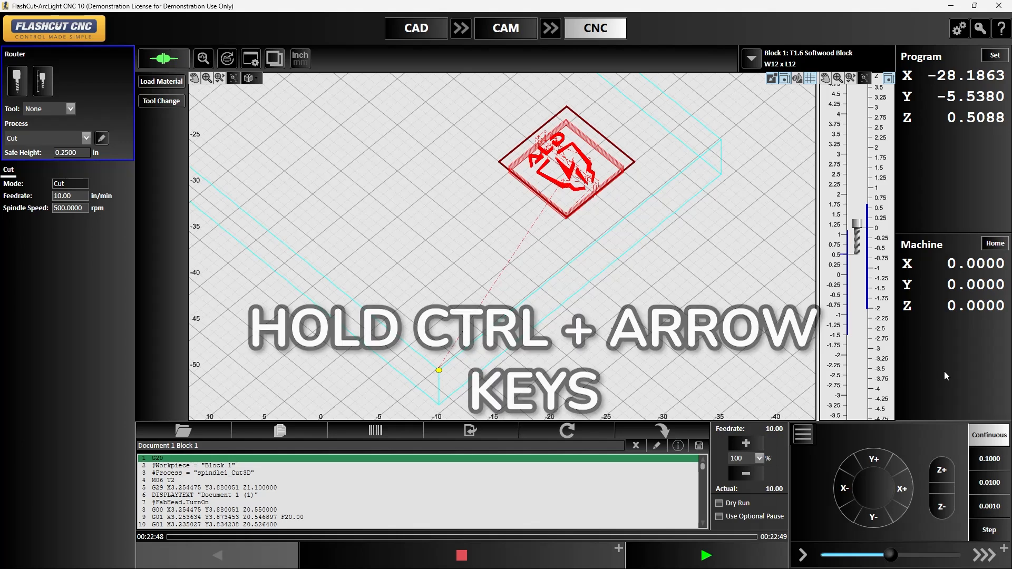
key("ctrl+Right")
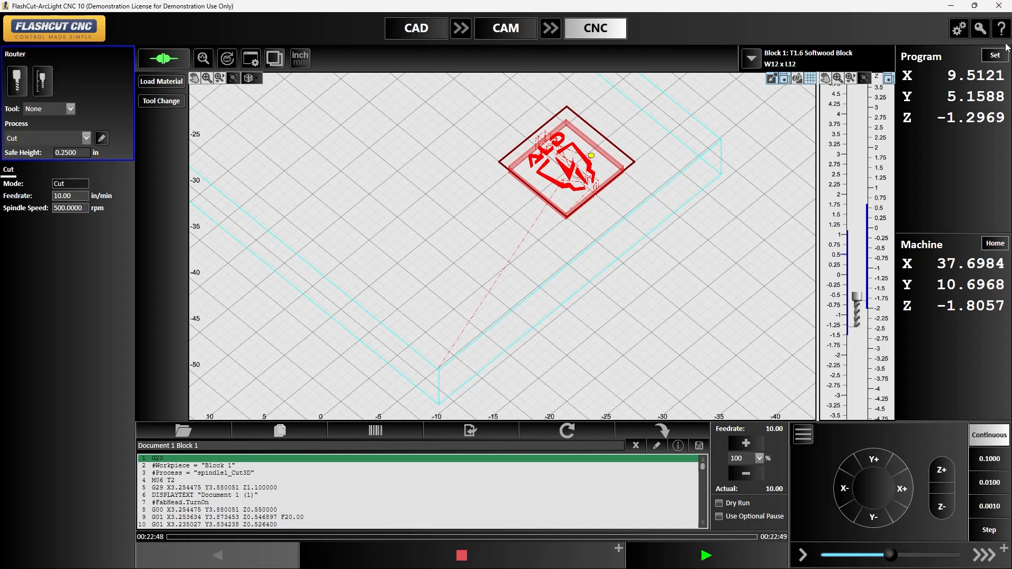
left_click(995, 54)
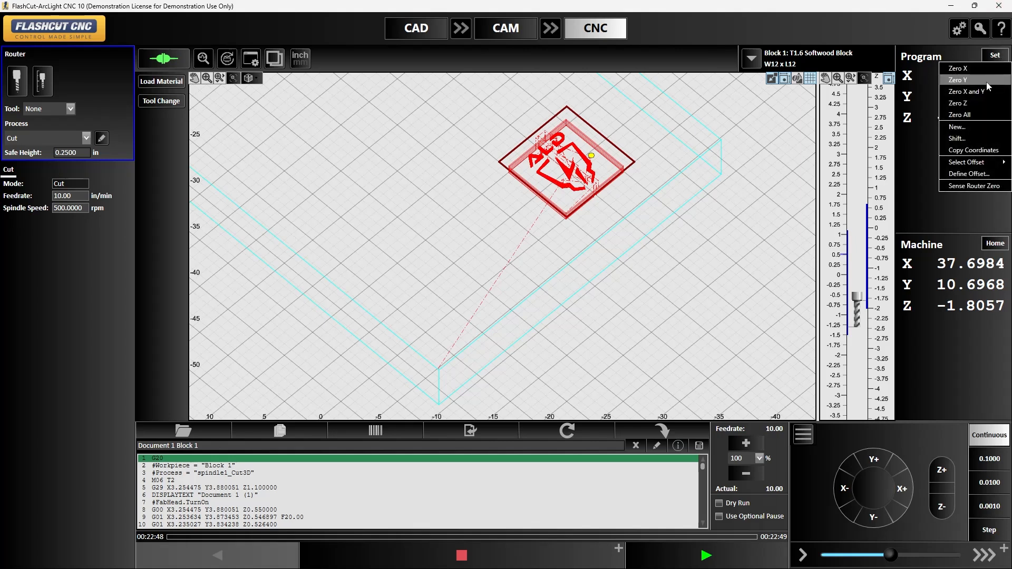
left_click(974, 114)
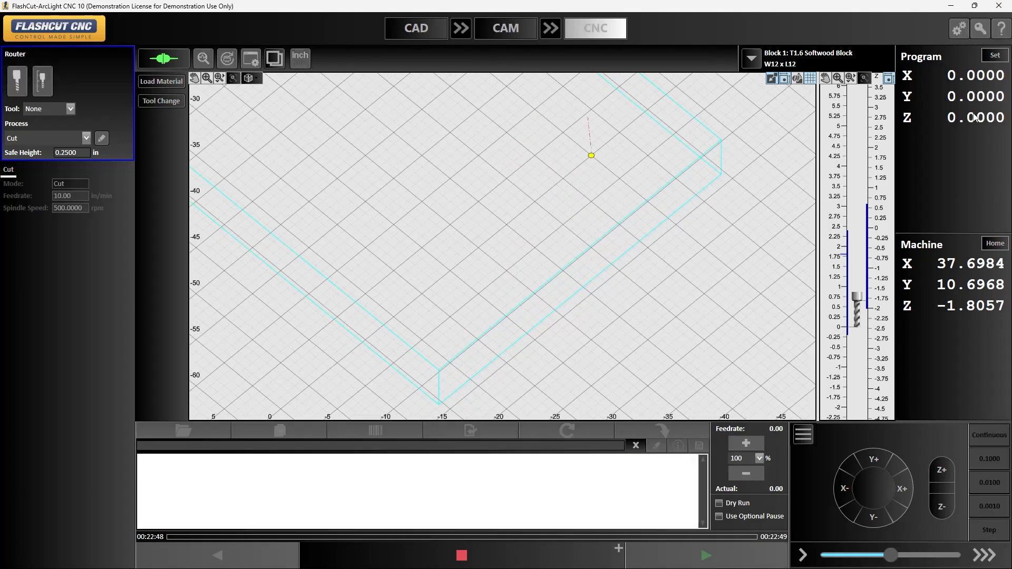